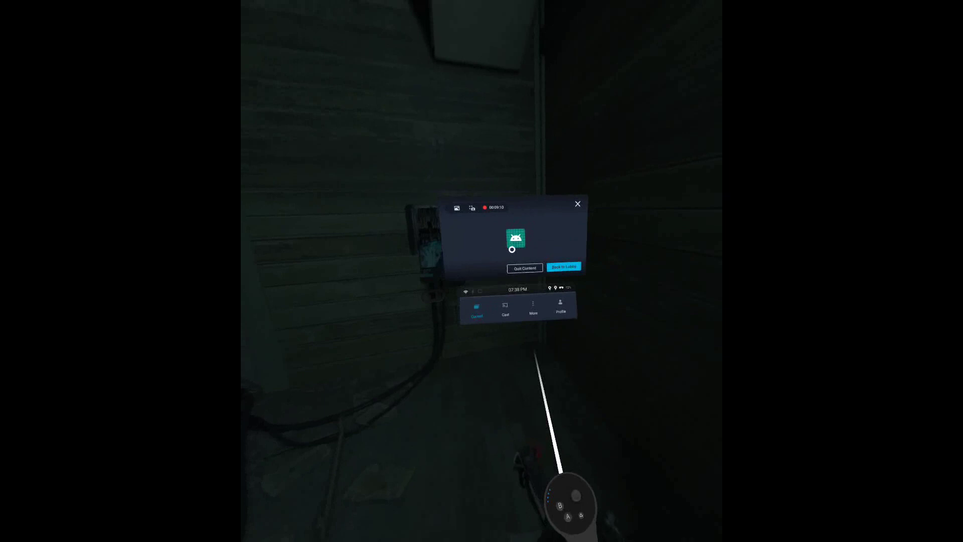
pyautogui.click(489, 207)
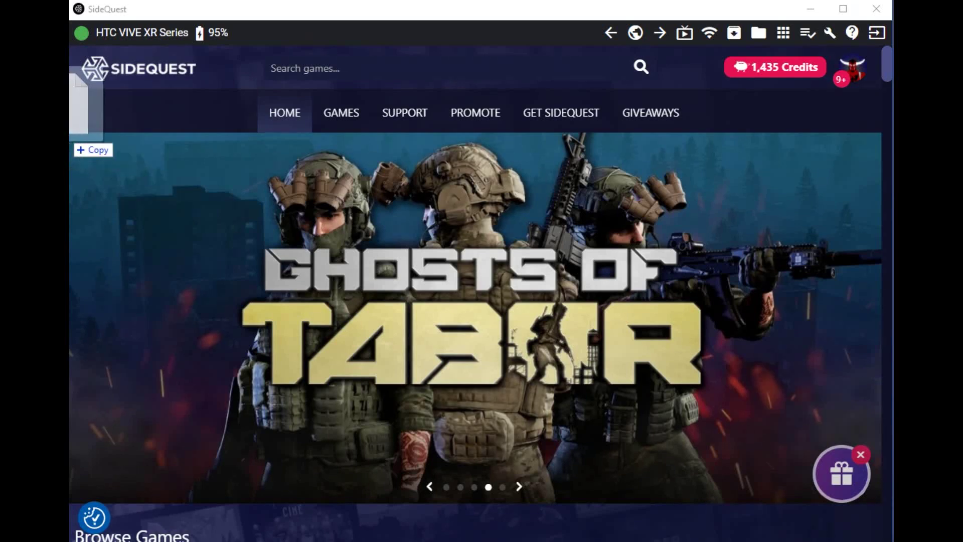
# Sideload alvr_client_android.apk onto the connected HTC VIVE XR Series headset through SideQuest
pyautogui.moveTo(76, 144); pyautogui.dragTo(178, 102)
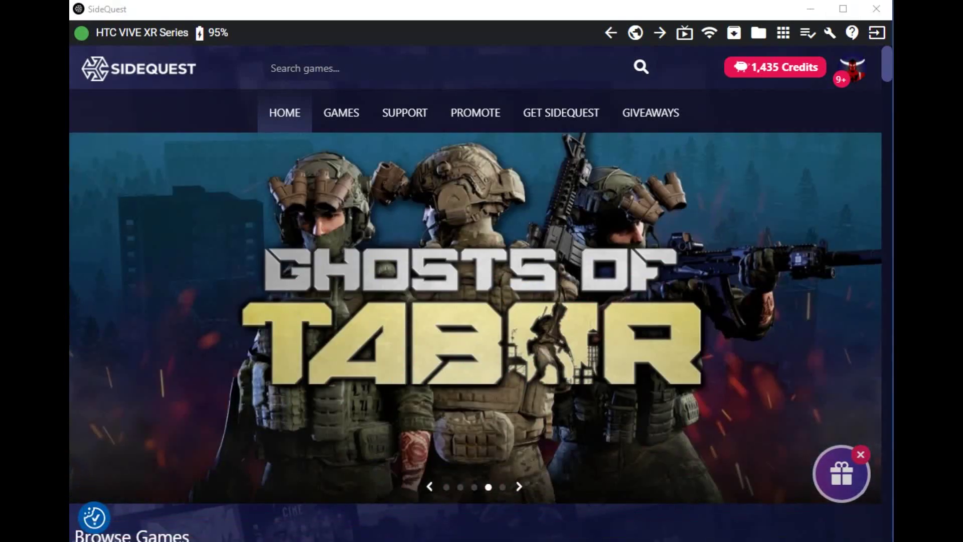
pyautogui.moveTo(70, 166); pyautogui.dragTo(178, 101)
pyautogui.moveTo(70, 131); pyautogui.dragTo(177, 99)
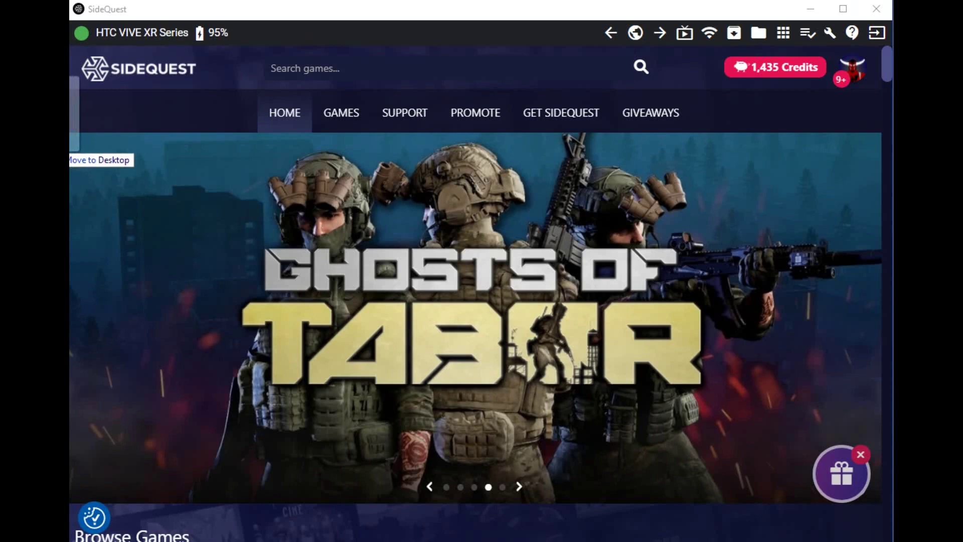
pyautogui.moveTo(69, 156); pyautogui.dragTo(178, 101)
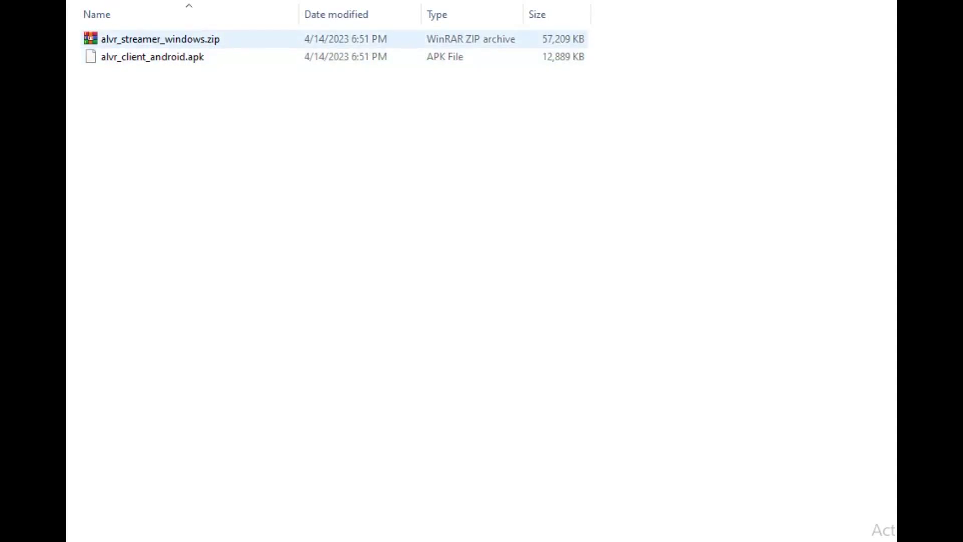
# Open the alvr_streamer_windows.zip archive with Windows Explorer
pyautogui.click(161, 39)
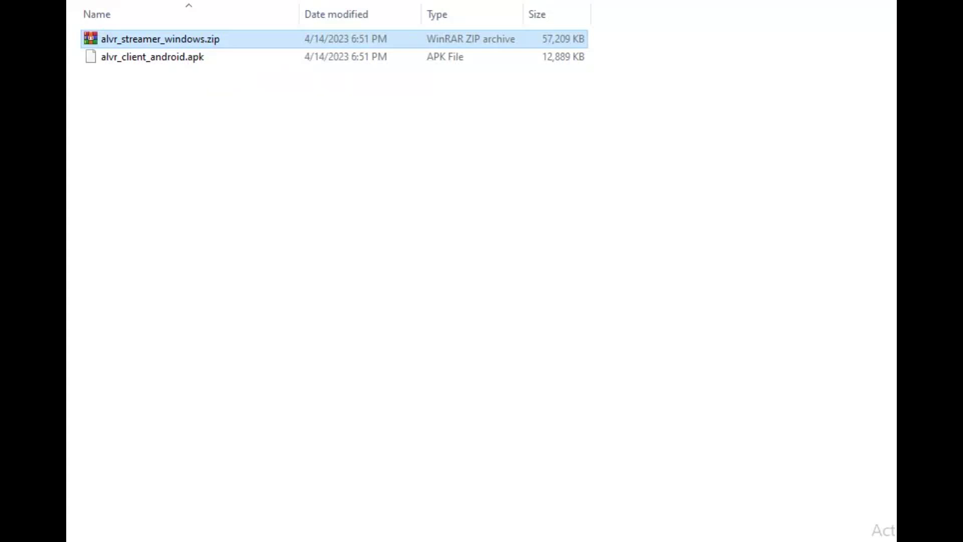
pyautogui.rightClick(181, 39)
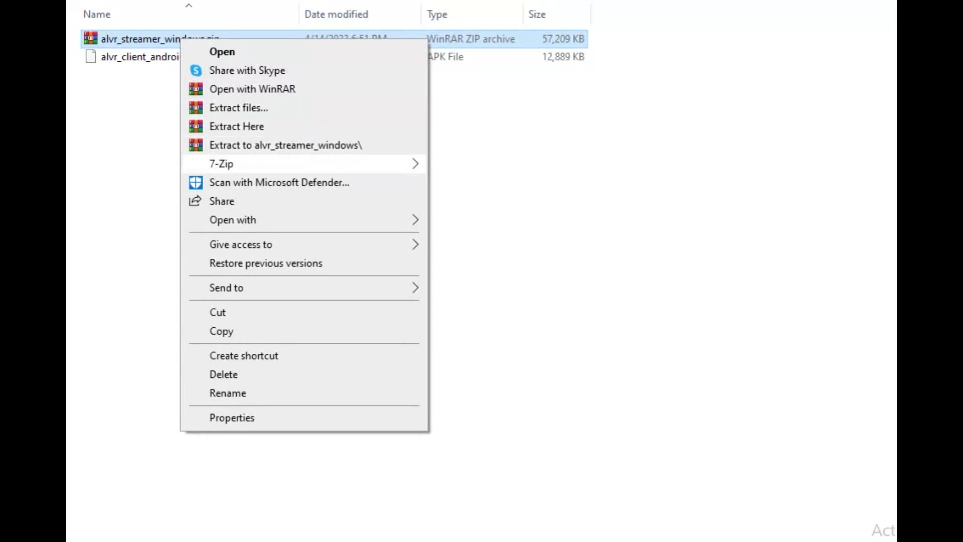
pyautogui.moveTo(251, 220)
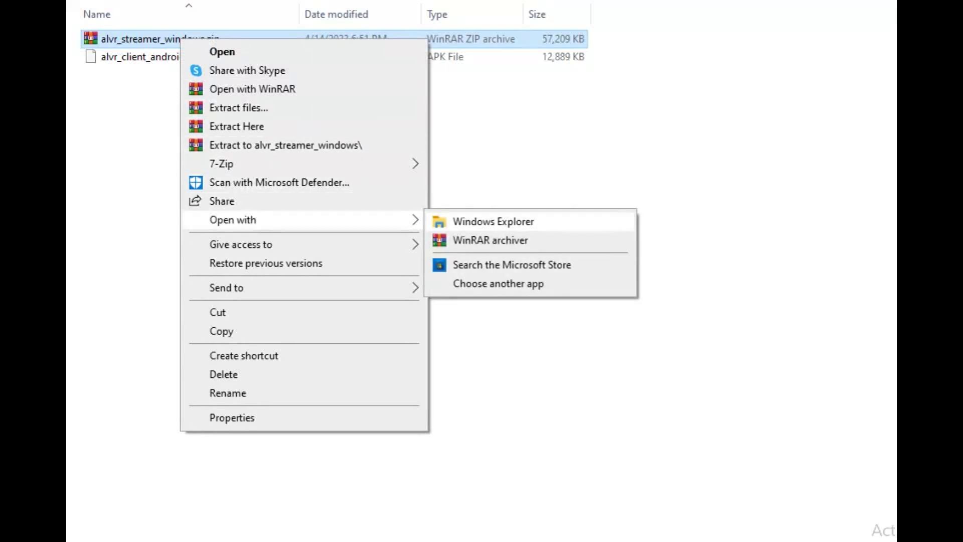
pyautogui.click(493, 221)
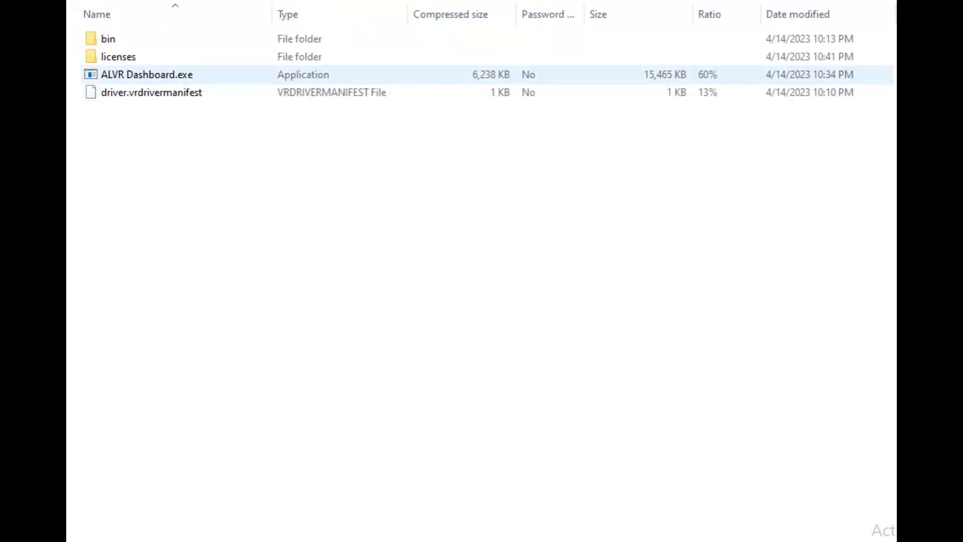
# Copy bin, licenses, ALVR Dashboard.exe and driver.vrdrivermanifest from the archive into the ALVR folder
pyautogui.click(108, 38)
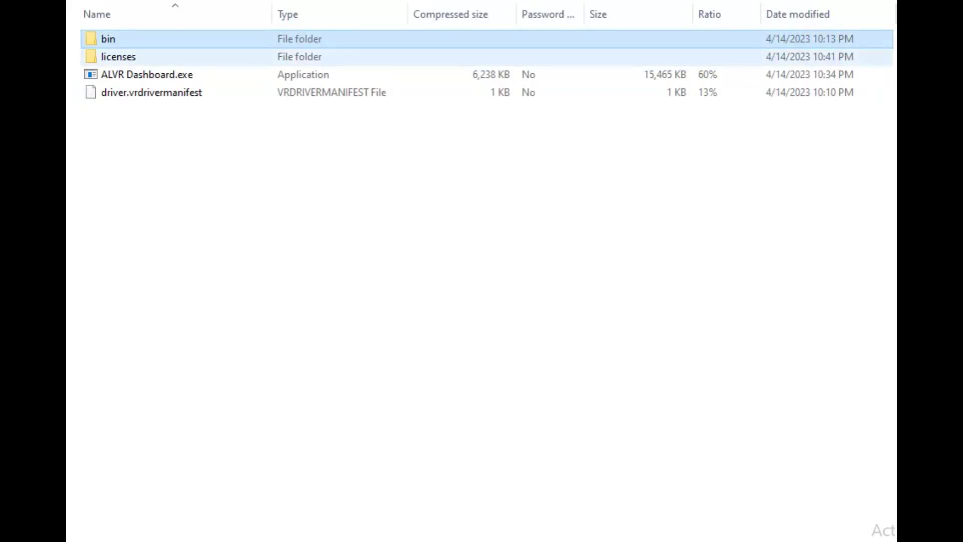
pyautogui.keyDown('shift'); pyautogui.click(147, 74); pyautogui.keyUp('shift')
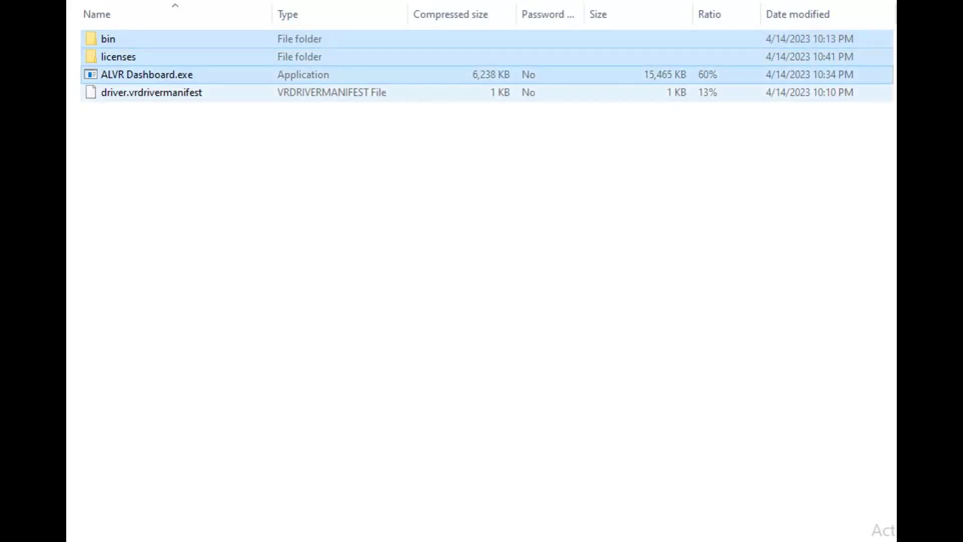
pyautogui.keyDown('shift'); pyautogui.click(151, 92); pyautogui.keyUp('shift')
pyautogui.rightClick(129, 68)
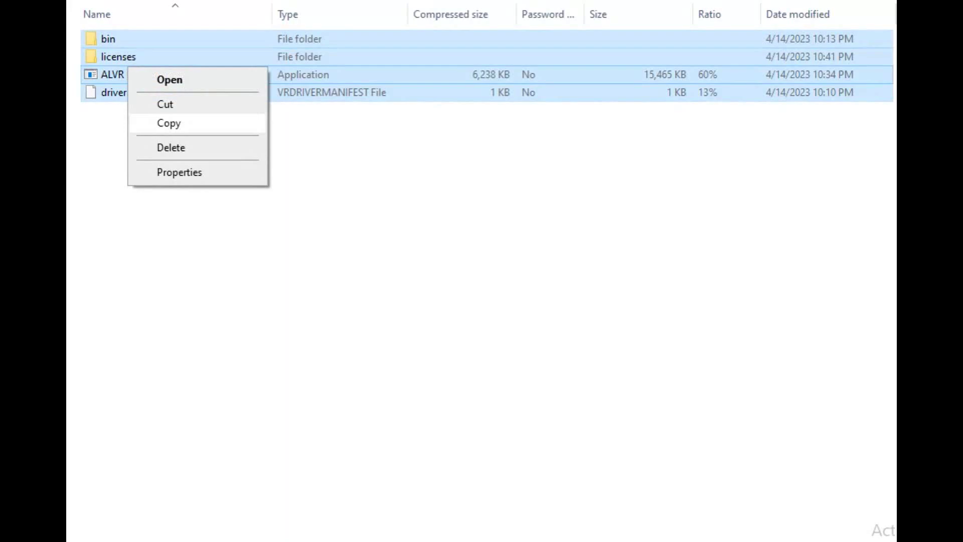
pyautogui.click(169, 123)
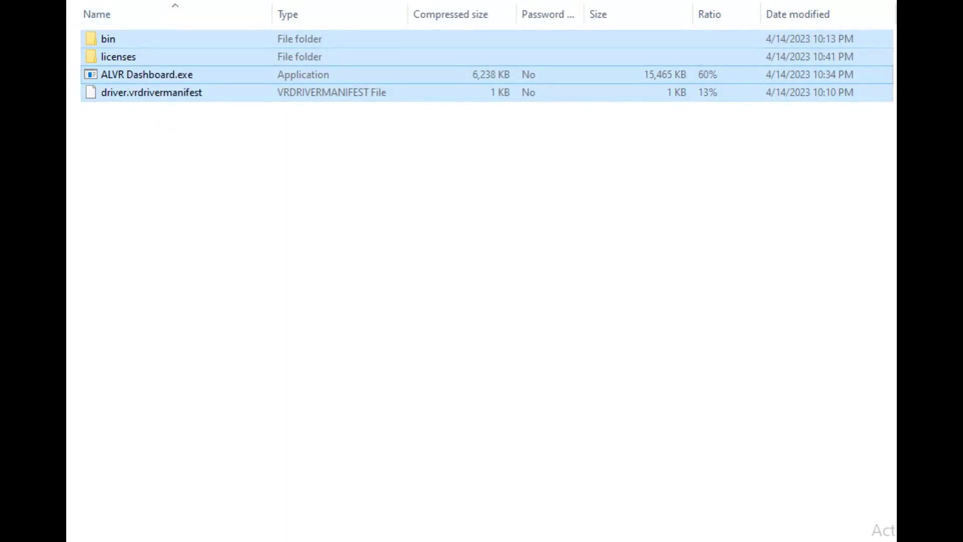
pyautogui.hotkey('alt', 'Tab')
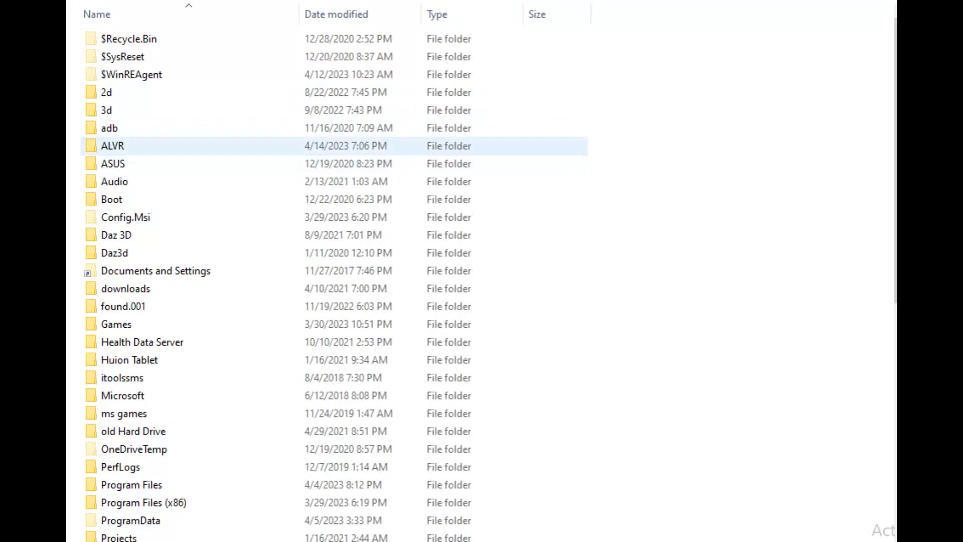
pyautogui.doubleClick(112, 145)
pyautogui.rightClick(291, 185)
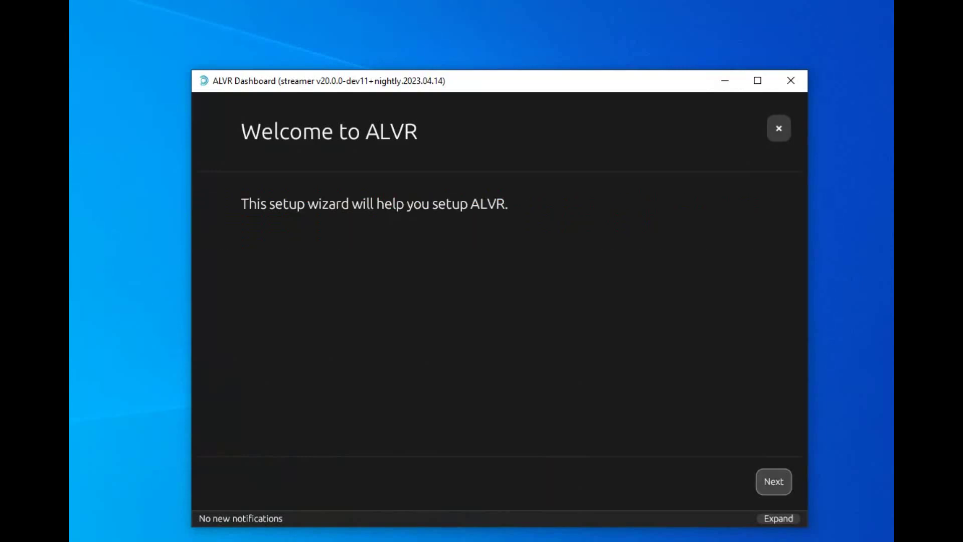
# Complete the ALVR setup wizard through to the end without adding firewall rules
pyautogui.click(774, 481)
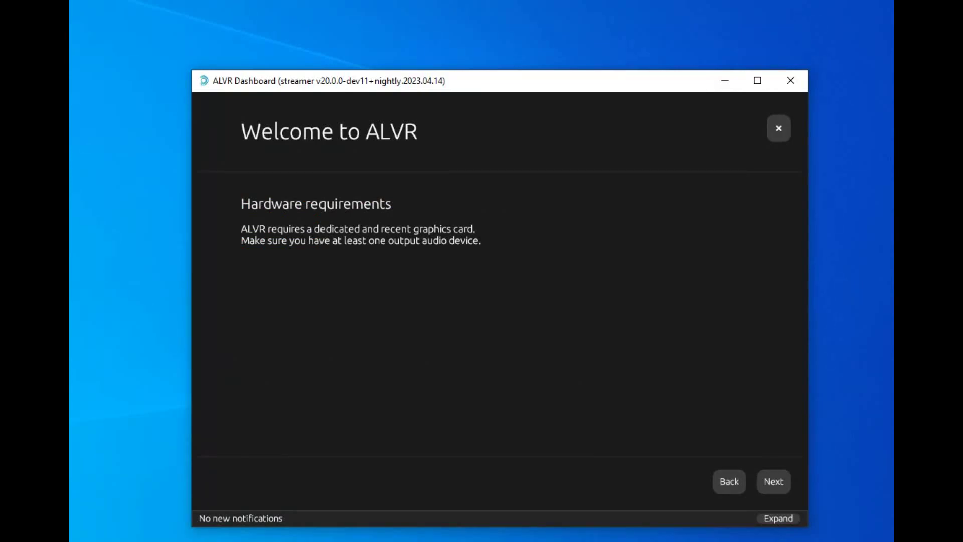
pyautogui.click(774, 481)
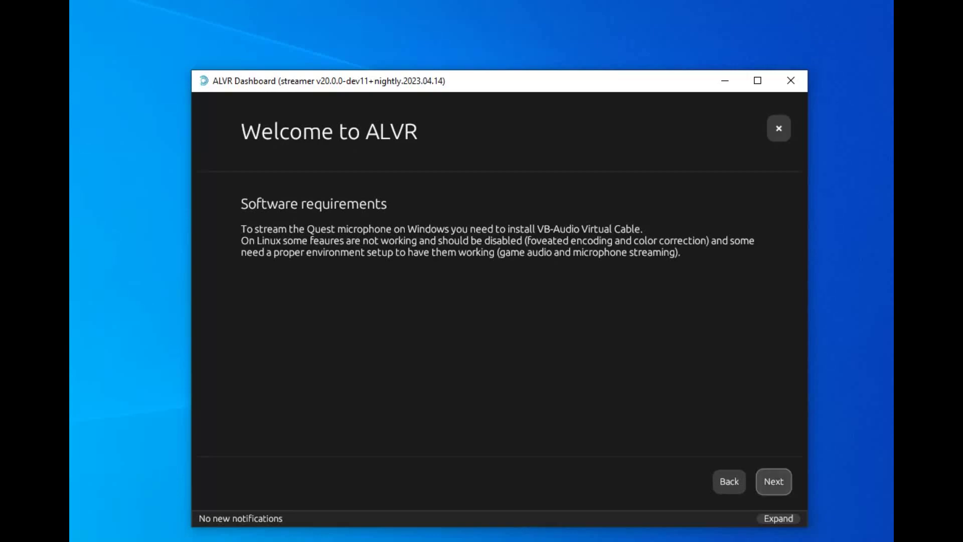
pyautogui.click(774, 482)
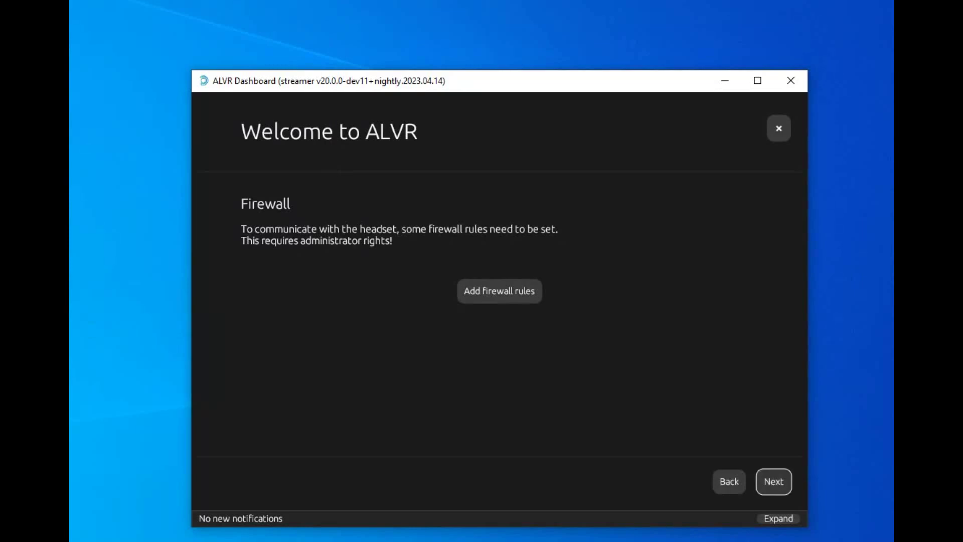
pyautogui.click(774, 481)
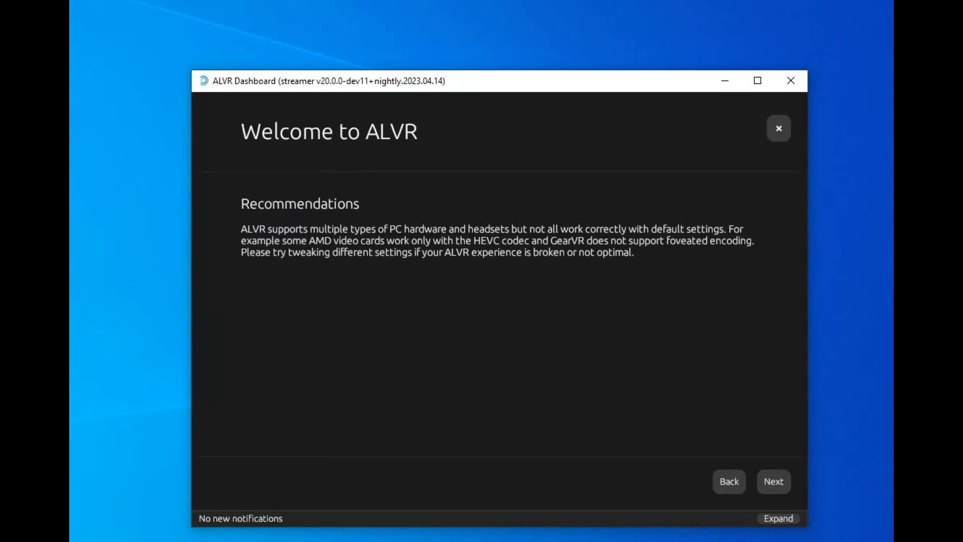
pyautogui.click(773, 481)
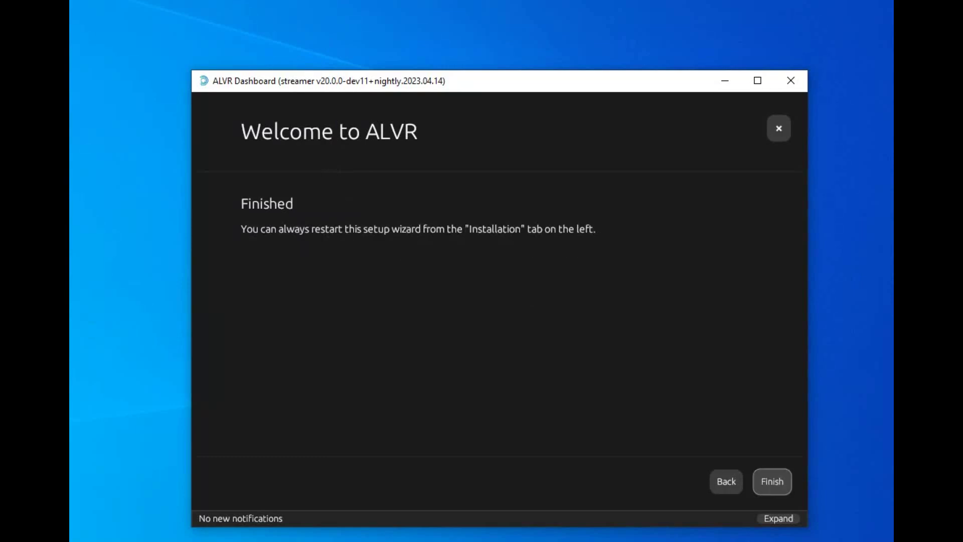
pyautogui.click(773, 481)
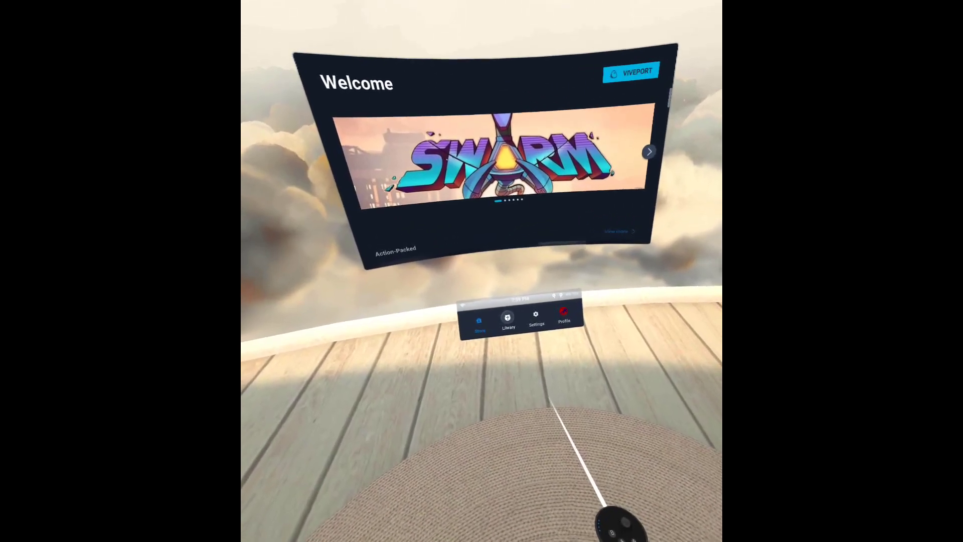
# Open the headset's Library and filter the VR content to Unknown source
pyautogui.click(508, 318)
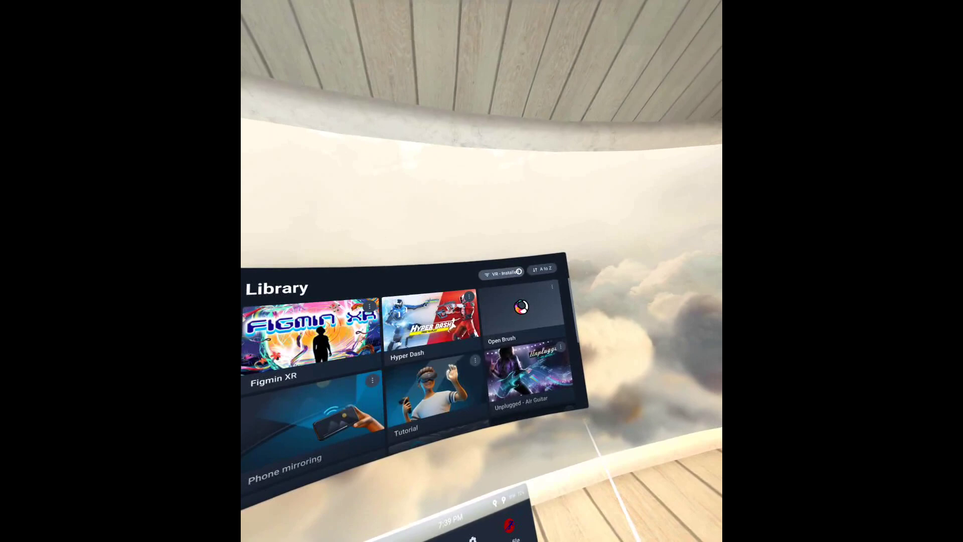
pyautogui.click(505, 274)
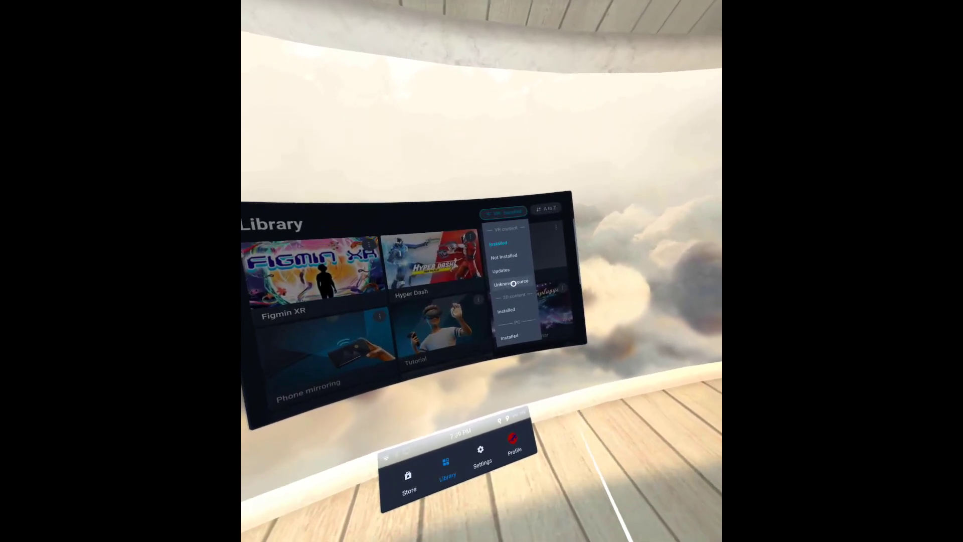
pyautogui.click(511, 315)
pyautogui.moveTo(419, 281)
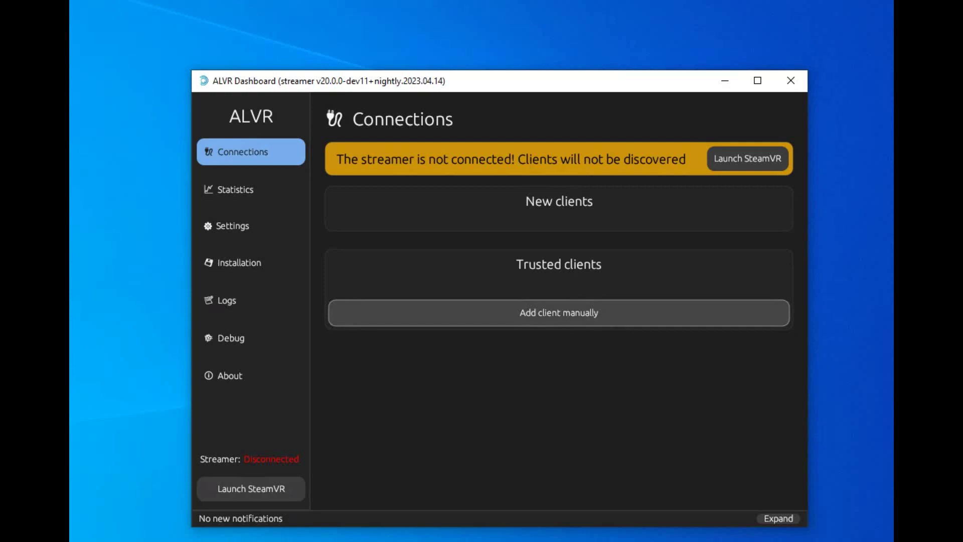
# Add a client manually in the ALVR Dashboard with IP address 192.168.1.33, and trust the new client 3768.client.alvr
pyautogui.click(559, 312)
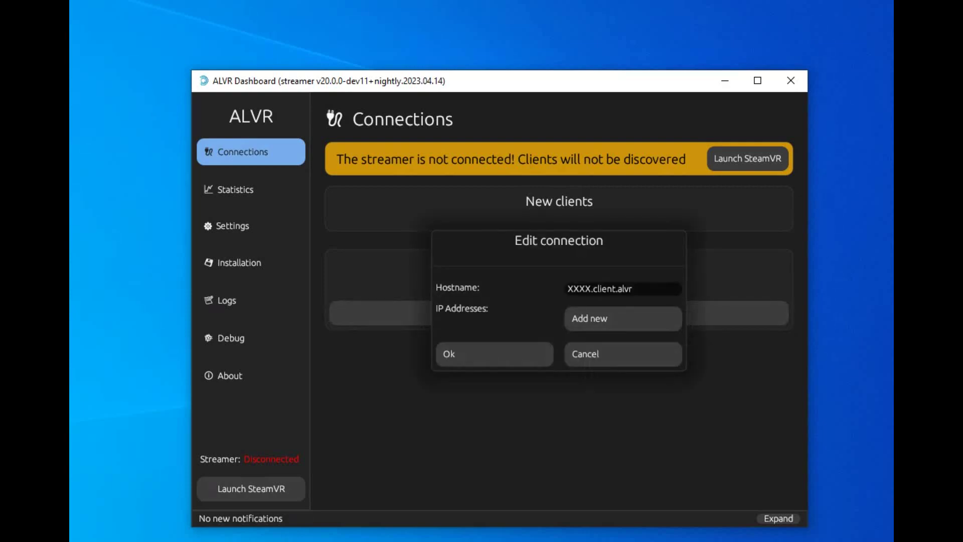
pyautogui.click(623, 319)
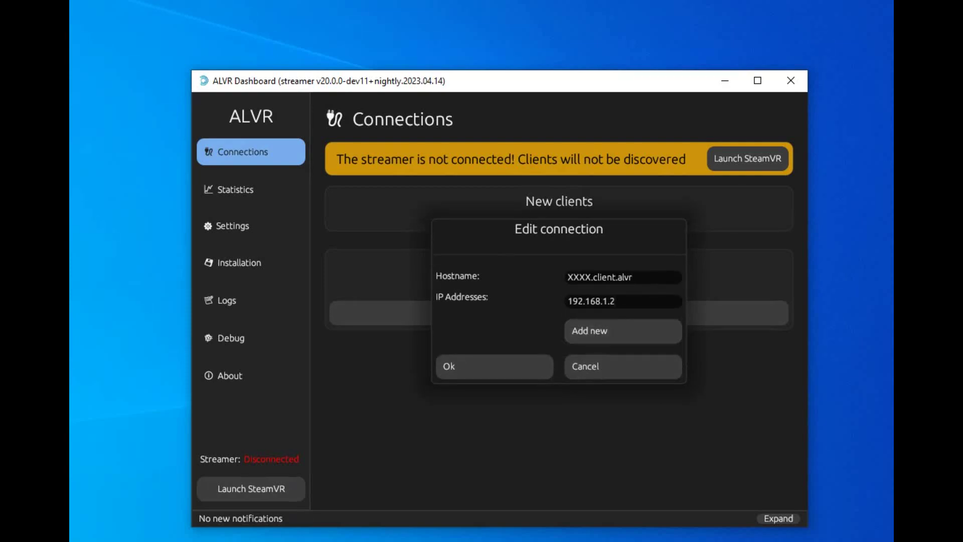
pyautogui.press('BackSpace')
pyautogui.write('33')
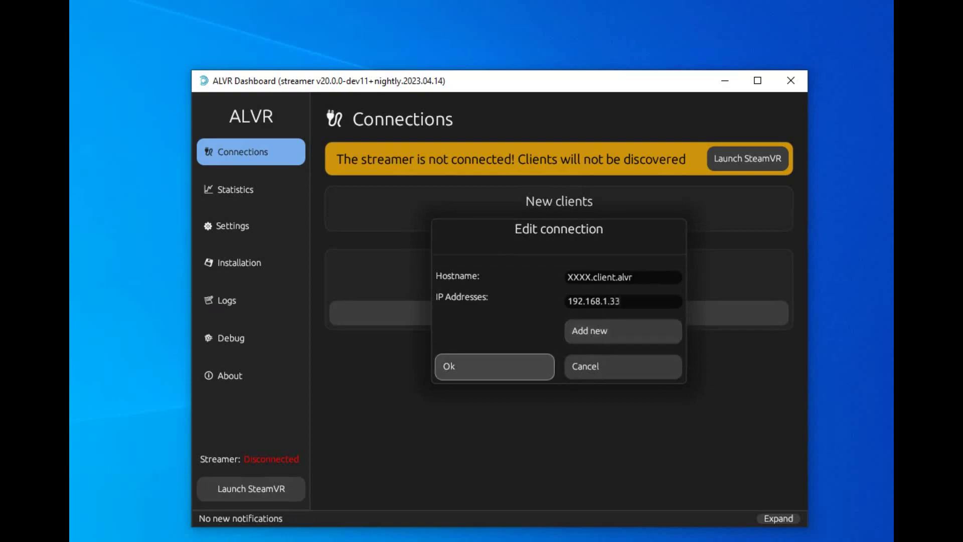
pyautogui.click(495, 366)
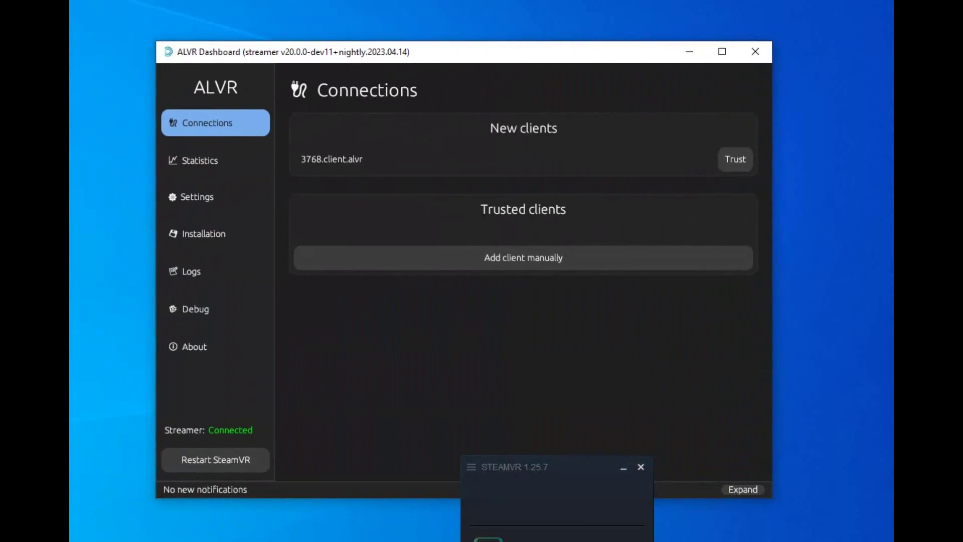
pyautogui.click(735, 159)
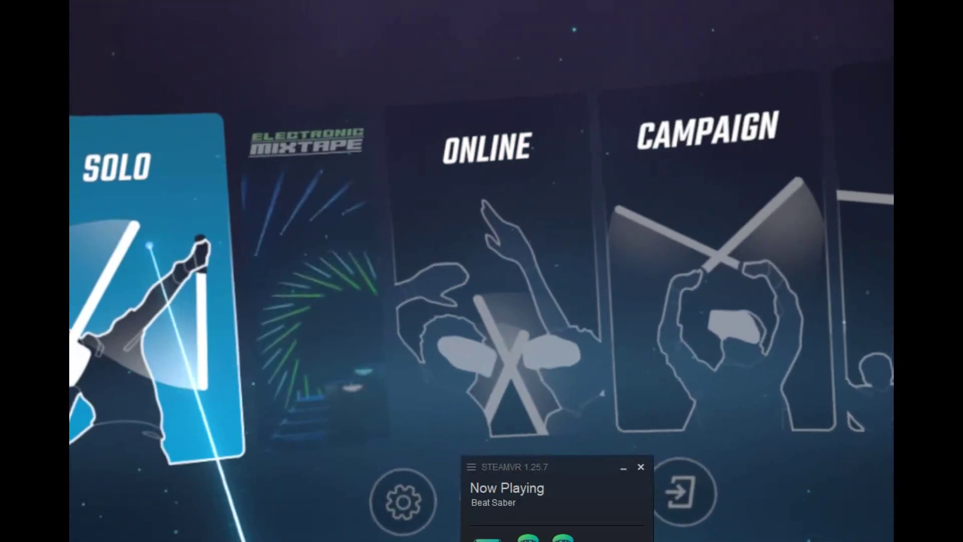
# Enter Solo mode in Beat Saber and select the song $100 Bills from Original Soundtrack Vol. 1
pyautogui.click(120, 281)
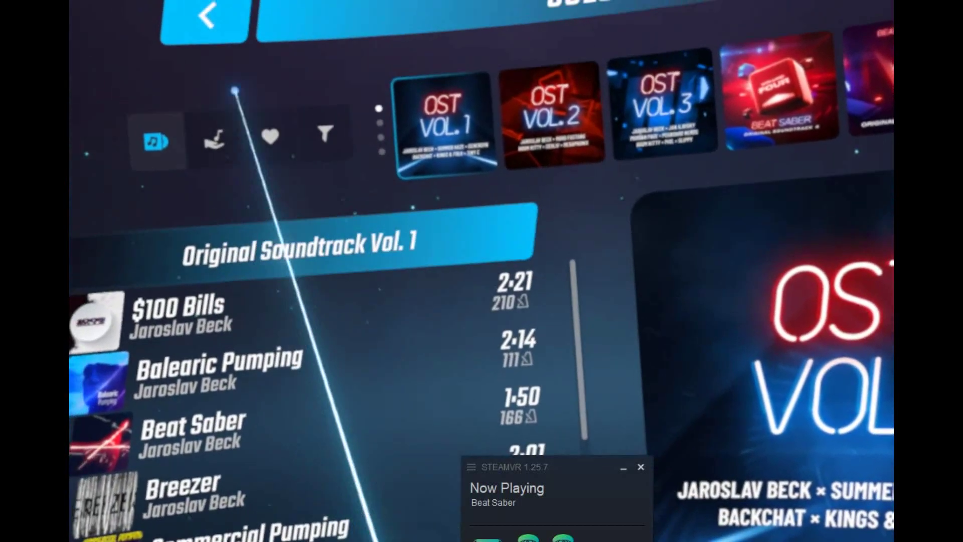
pyautogui.click(205, 16)
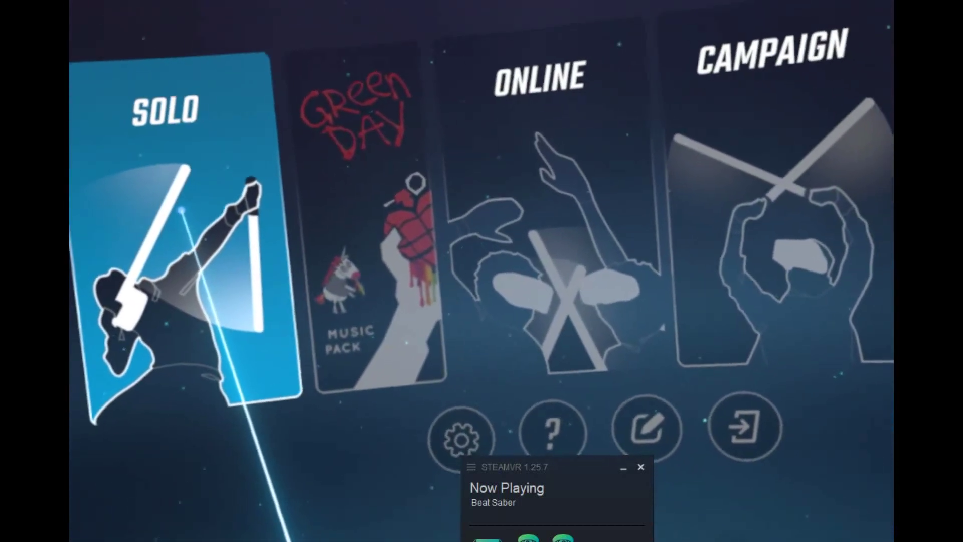
pyautogui.click(201, 351)
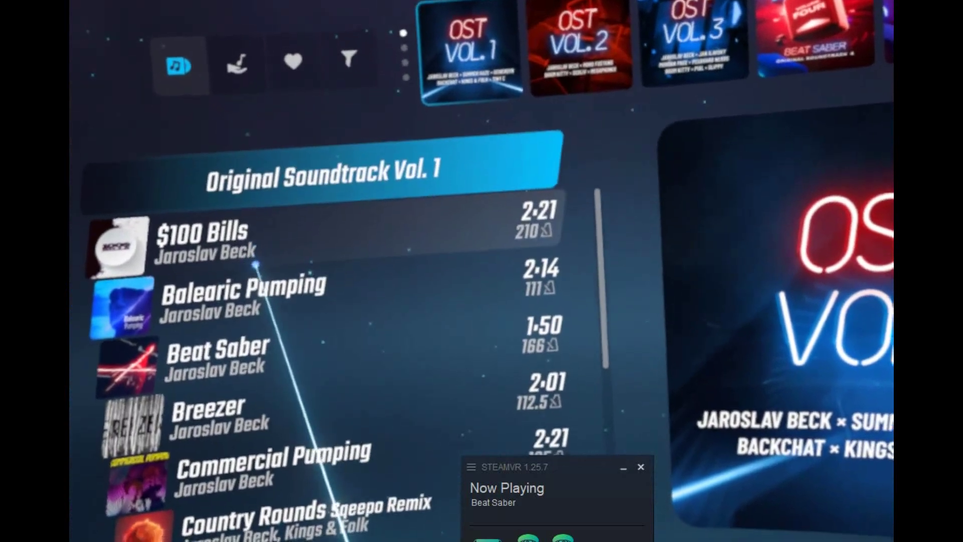
pyautogui.click(258, 240)
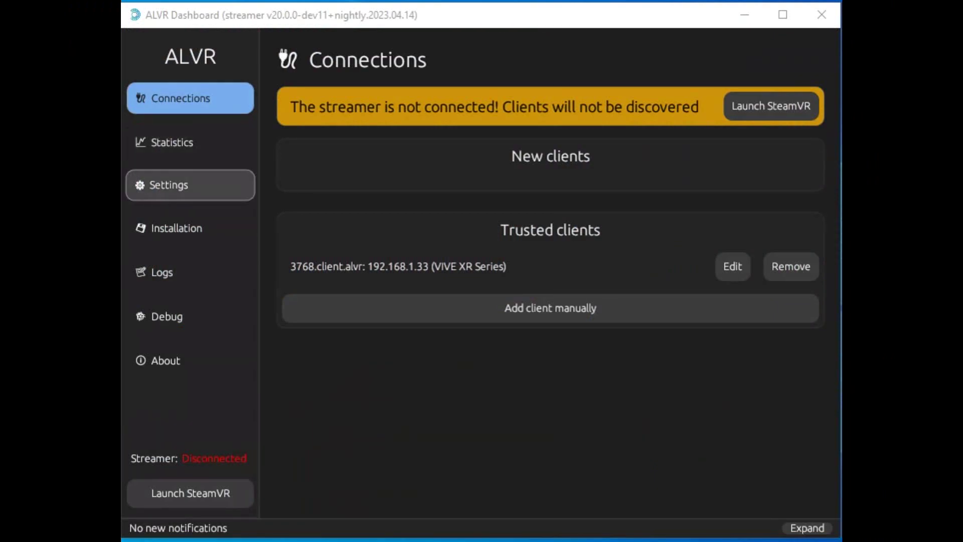
# Open the ALVR settings and look through the available microphone options in the presets, leaving the choice as it is
pyautogui.click(190, 184)
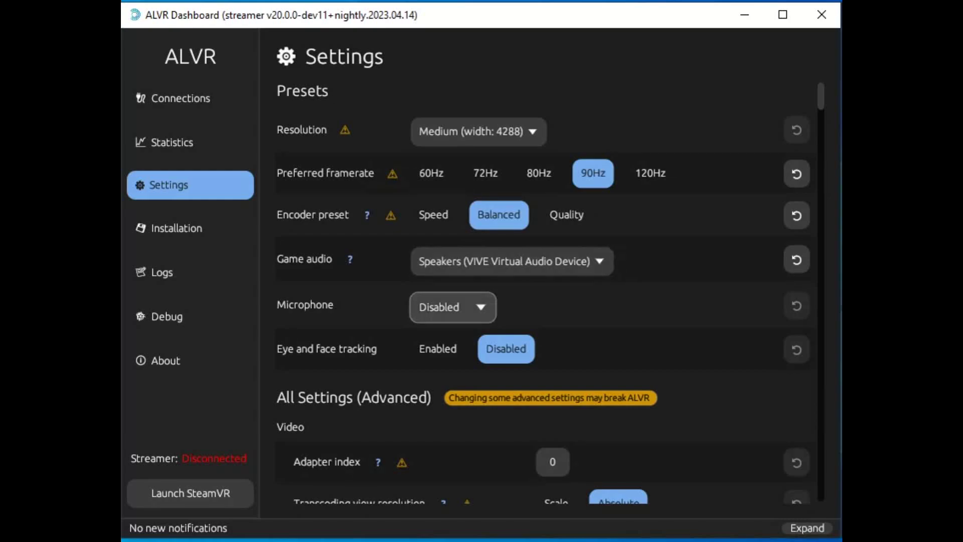
pyautogui.click(453, 307)
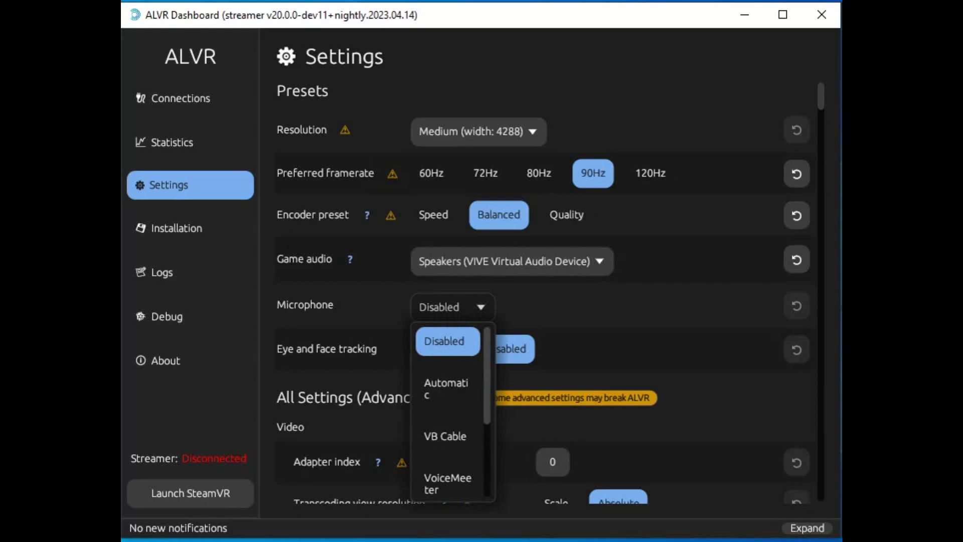
pyautogui.scroll(-5, 448, 411)
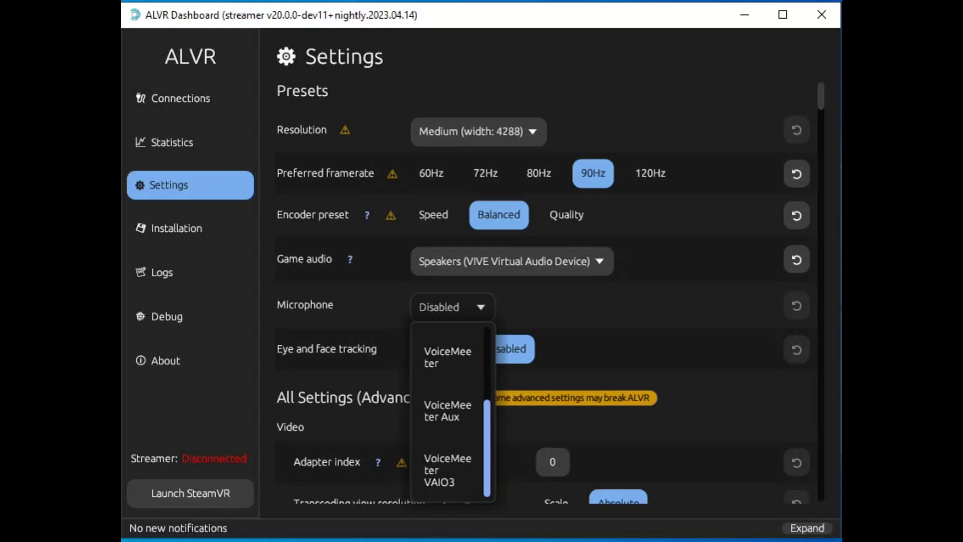
pyautogui.scroll(5, 448, 412)
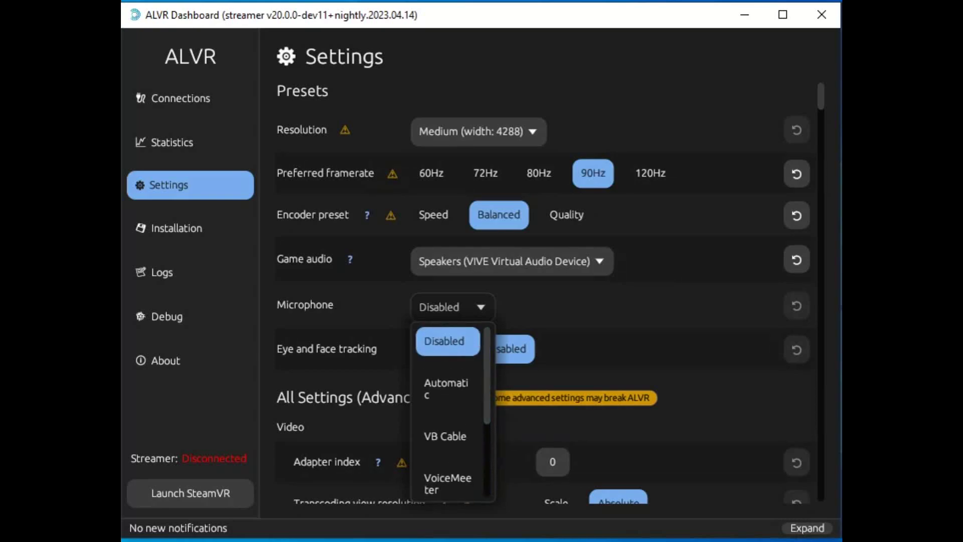
pyautogui.press('Escape')
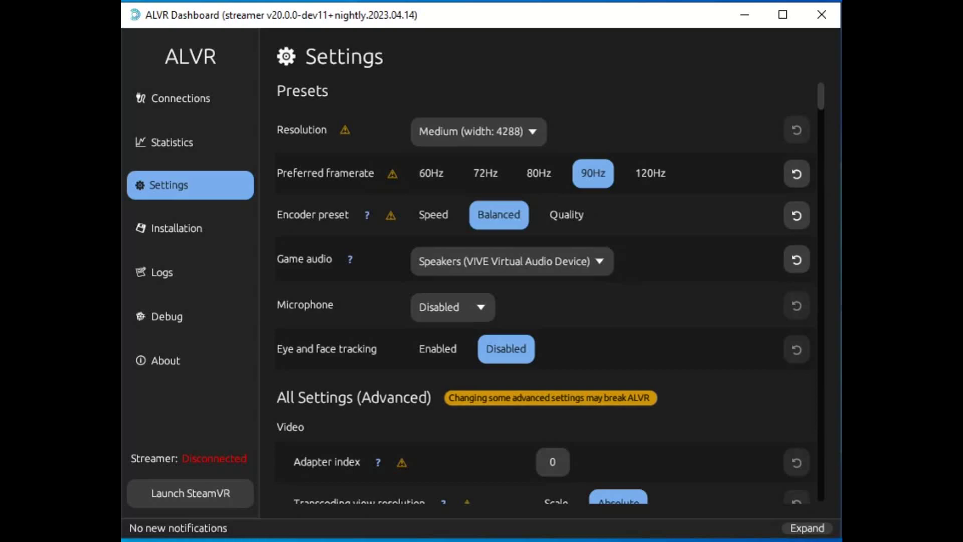
# Examine the advanced video settings for view resolution, preferred FPS, buffering and bitrate
pyautogui.scroll(-5, 550, 292)
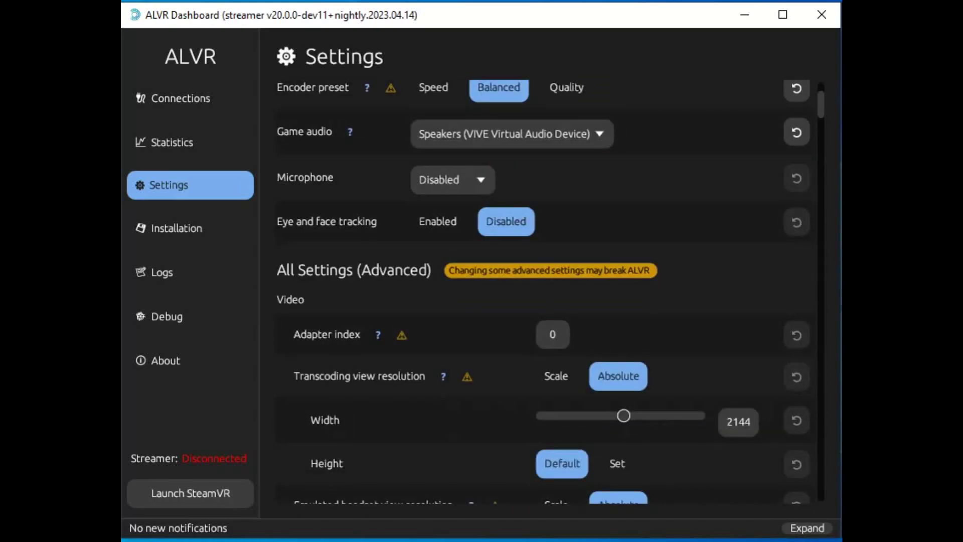
pyautogui.scroll(-2, 547, 404)
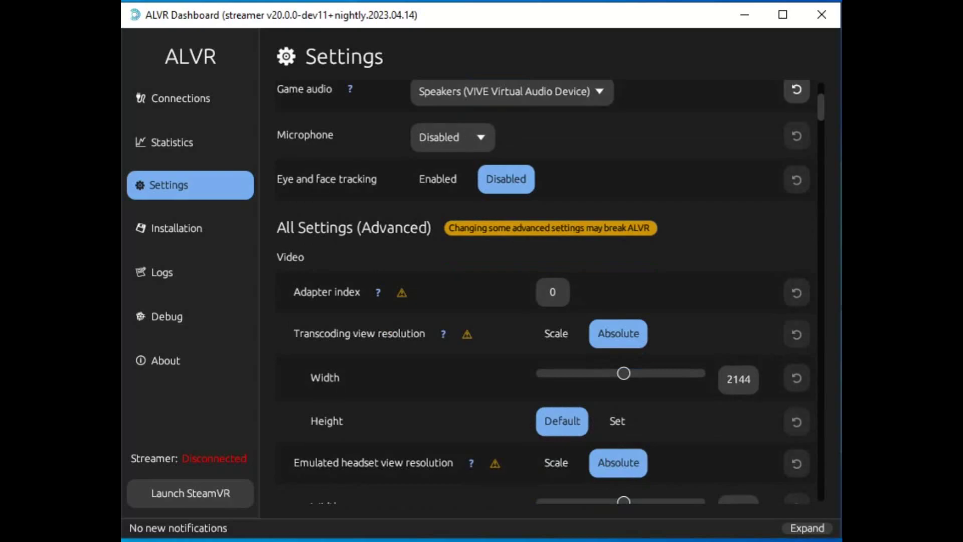
pyautogui.scroll(-4, 550, 292)
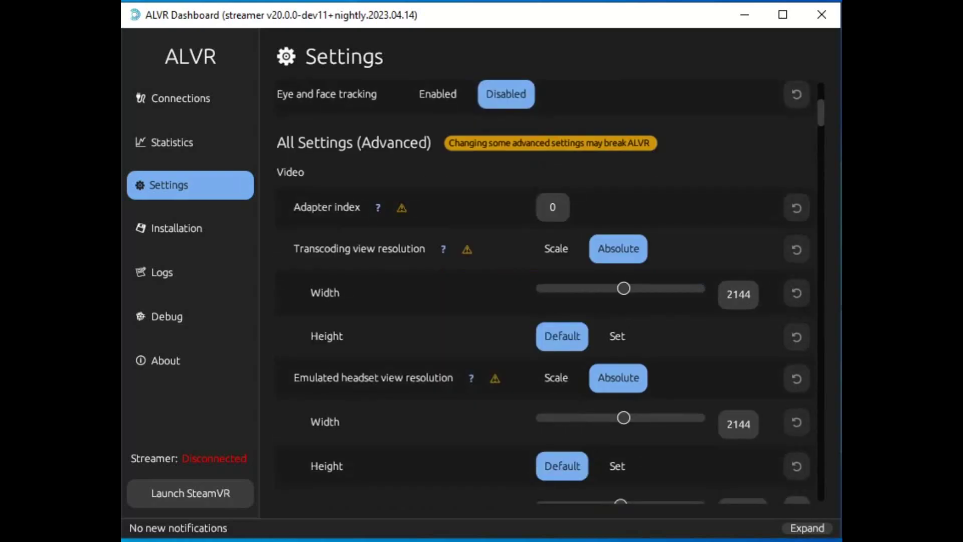
pyautogui.scroll(-4, 550, 293)
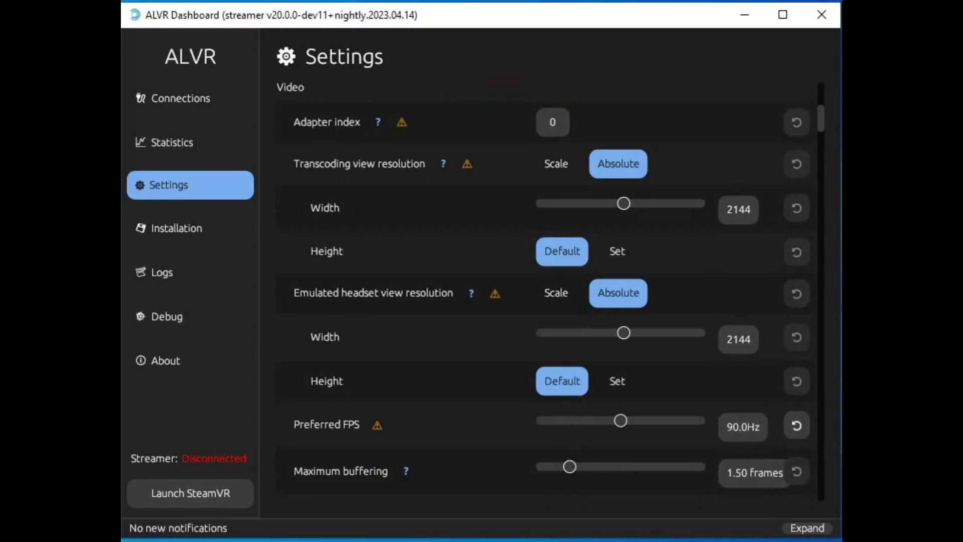
pyautogui.scroll(-4, 550, 292)
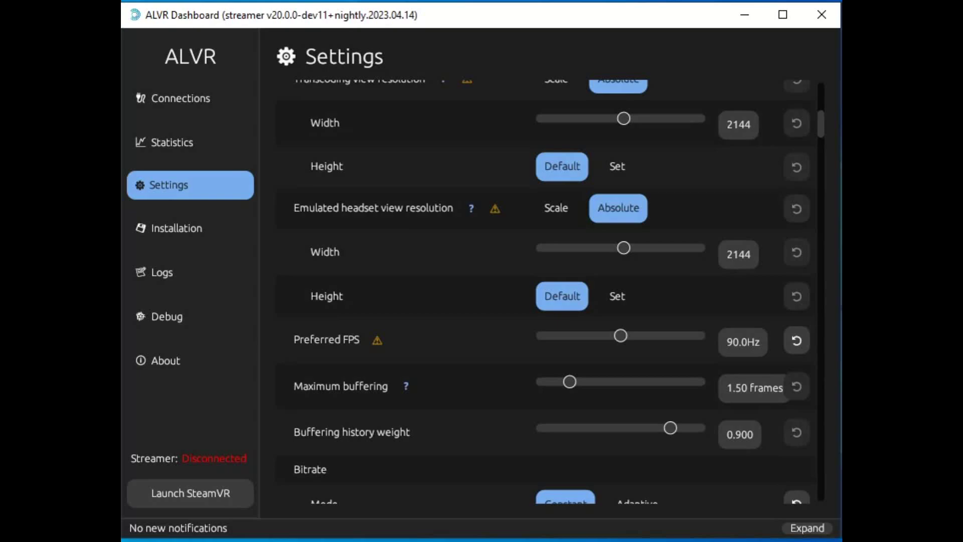
pyautogui.scroll(-4, 550, 292)
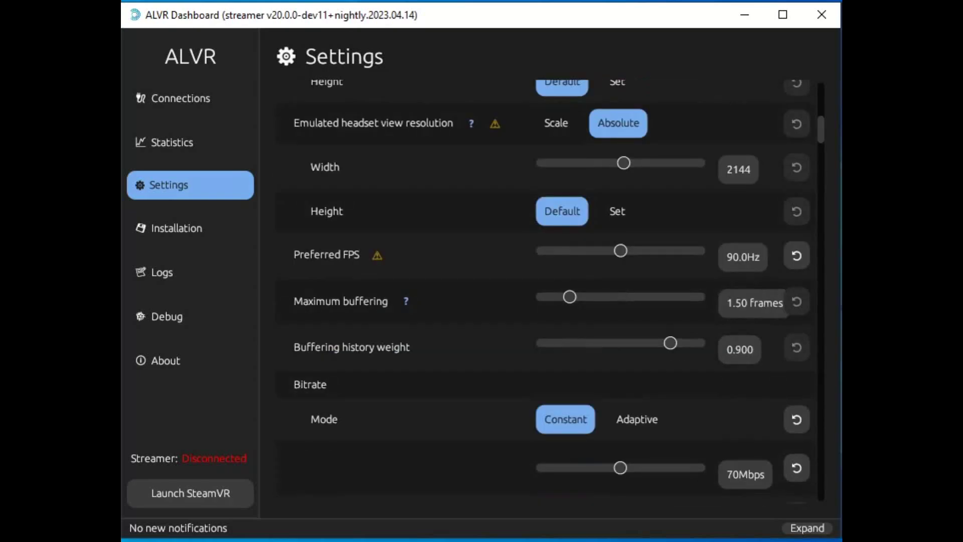
pyautogui.scroll(-2, 746, 434)
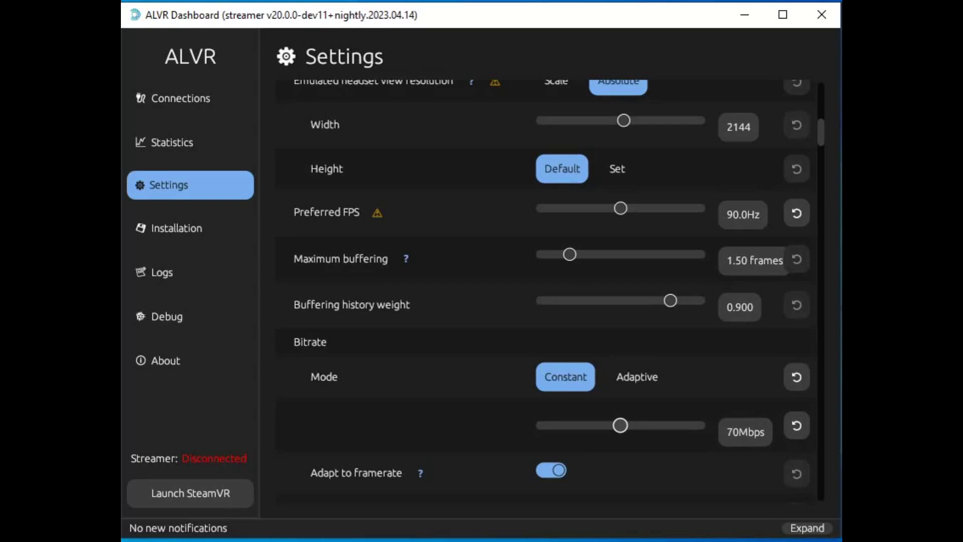
pyautogui.scroll(-3, 545, 291)
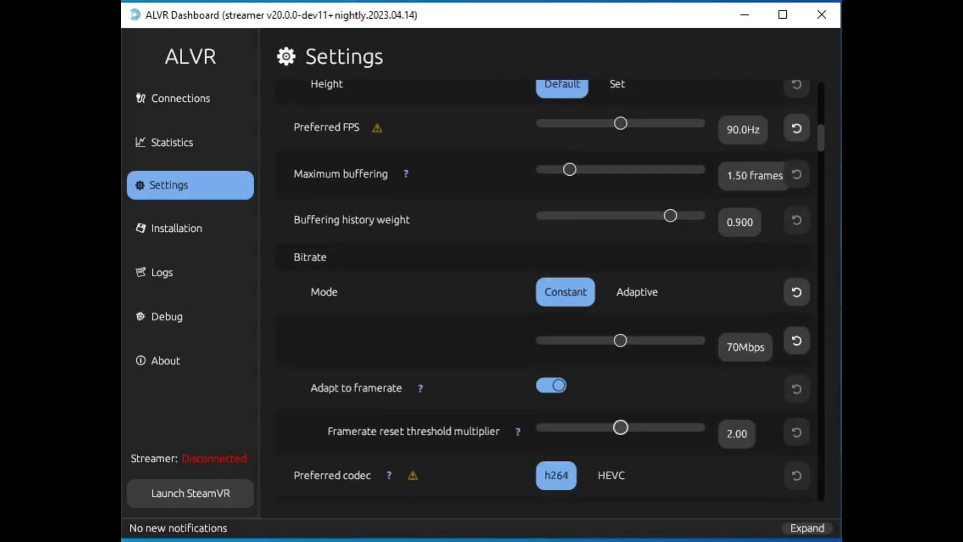
# Examine the preferred codec, the encoder configuration for NVENC, AMF and software encoding, and the foveated rendering settings
pyautogui.scroll(-3, 552, 291)
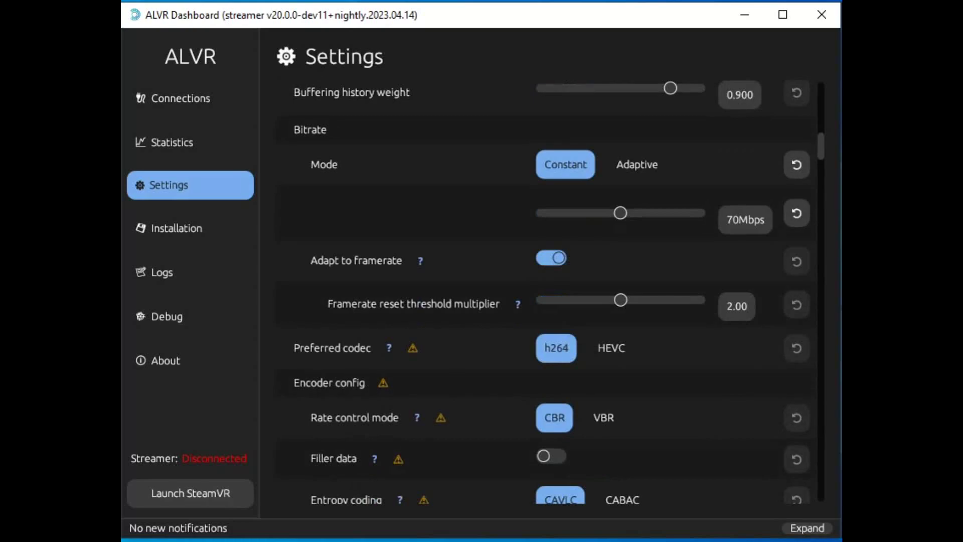
pyautogui.scroll(-5, 552, 291)
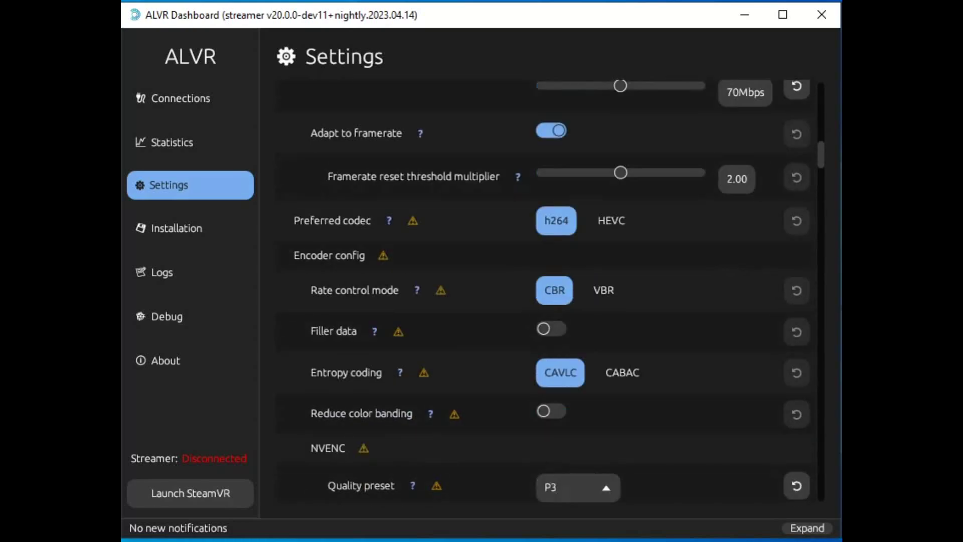
pyautogui.scroll(-4, 552, 291)
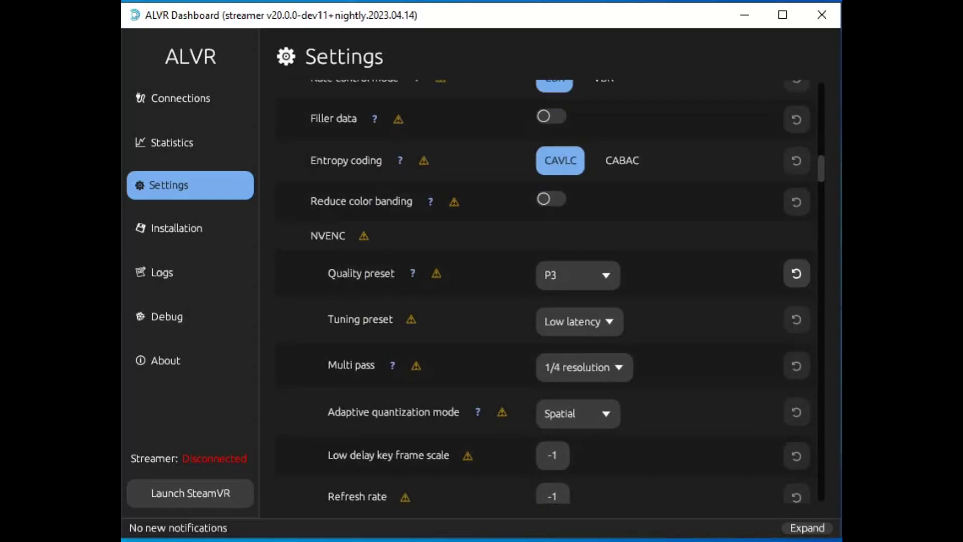
pyautogui.scroll(-6, 552, 291)
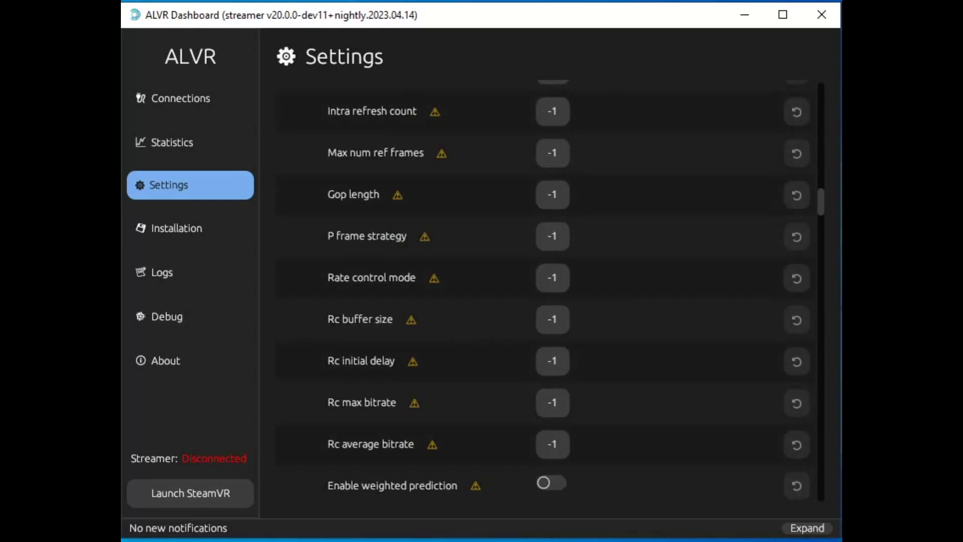
pyautogui.scroll(-1, 552, 291)
pyautogui.scroll(-1, 552, 291)
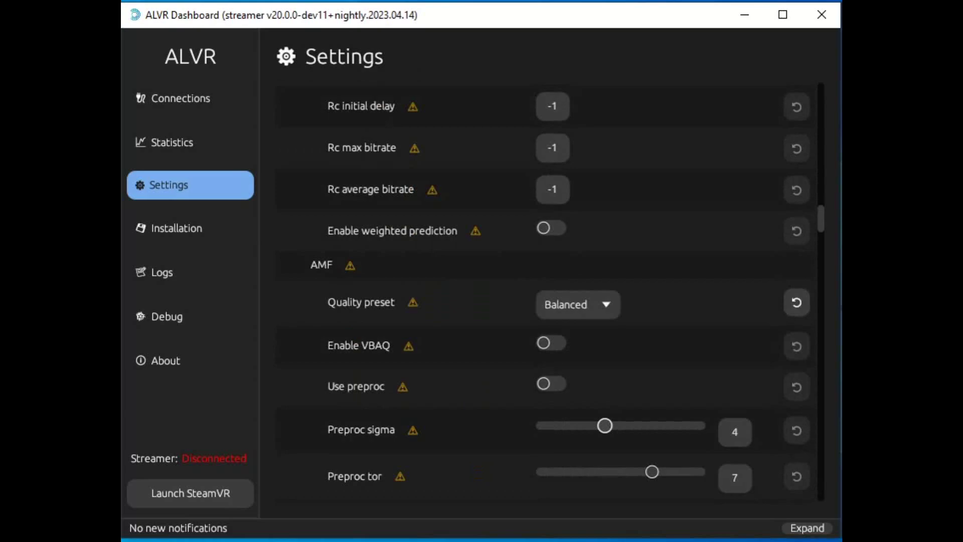
pyautogui.scroll(-5, 552, 291)
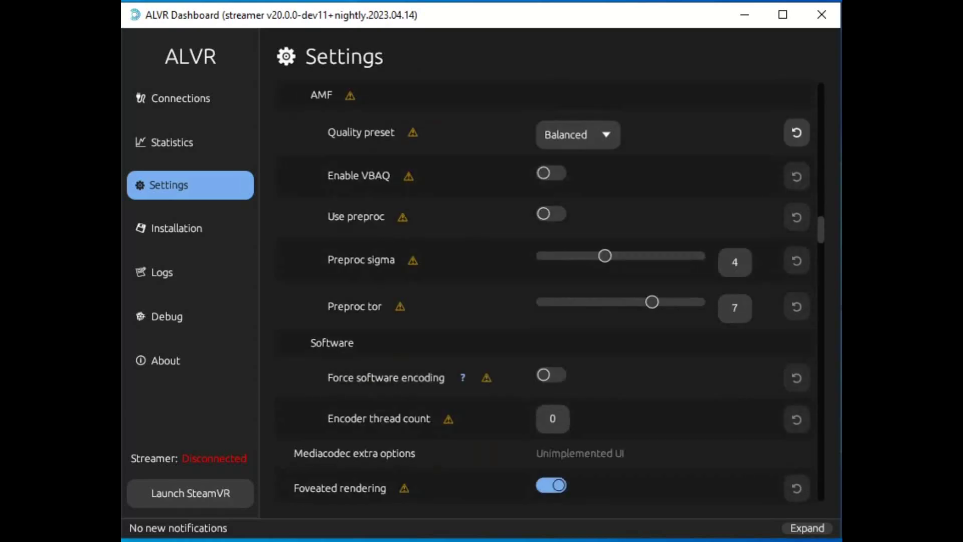
pyautogui.scroll(-2, 552, 291)
pyautogui.scroll(-12, 552, 291)
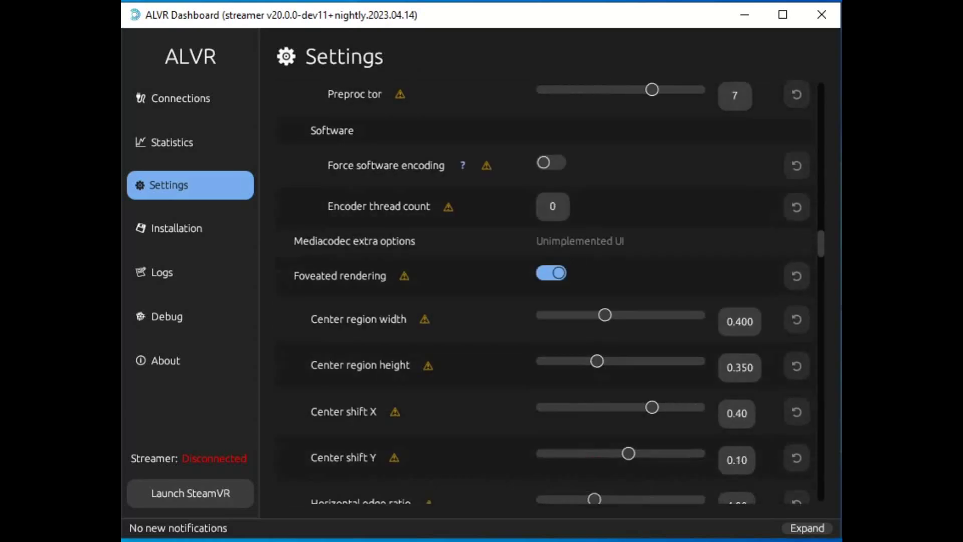
# Examine the color correction settings and the game audio device and buffering settings
pyautogui.scroll(-6, 552, 292)
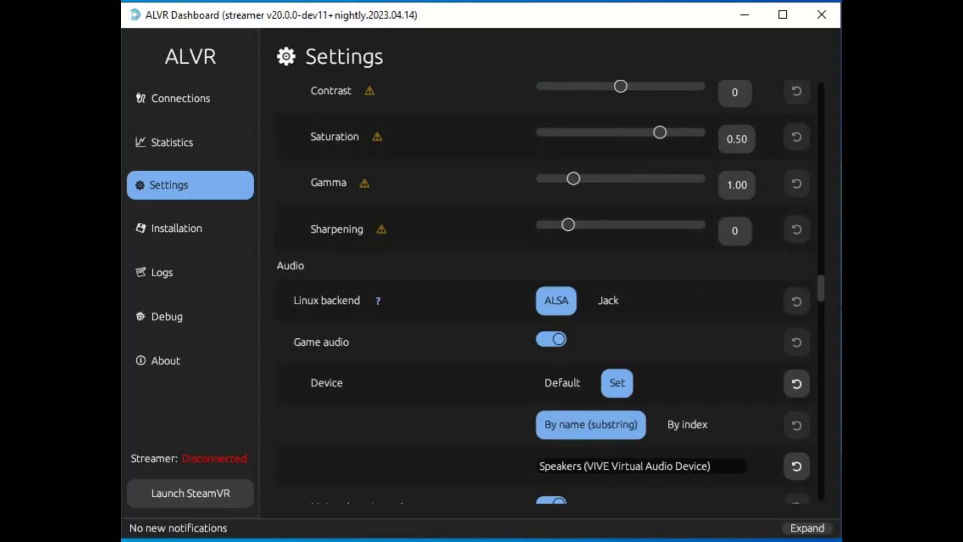
pyautogui.scroll(-2, 544, 292)
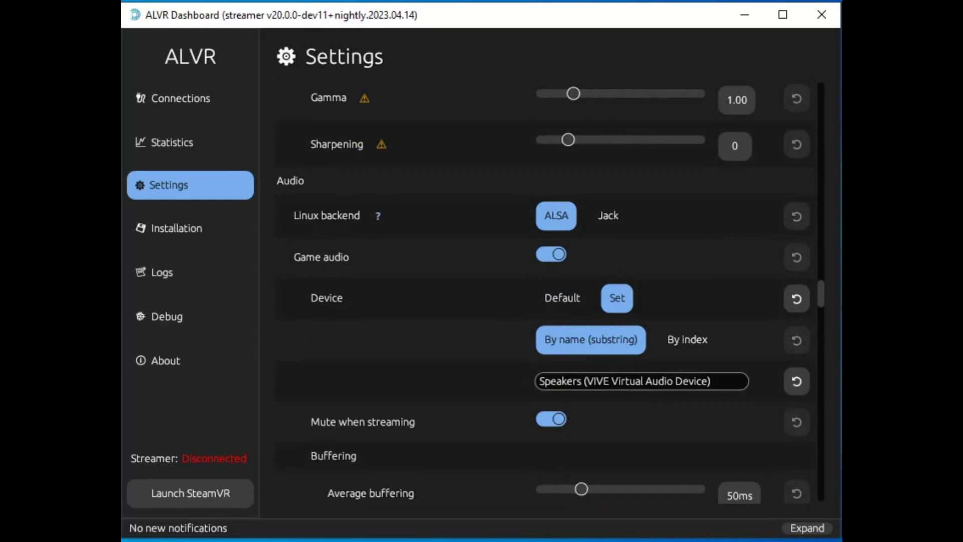
pyautogui.scroll(-1, 642, 381)
pyautogui.scroll(-1, 551, 296)
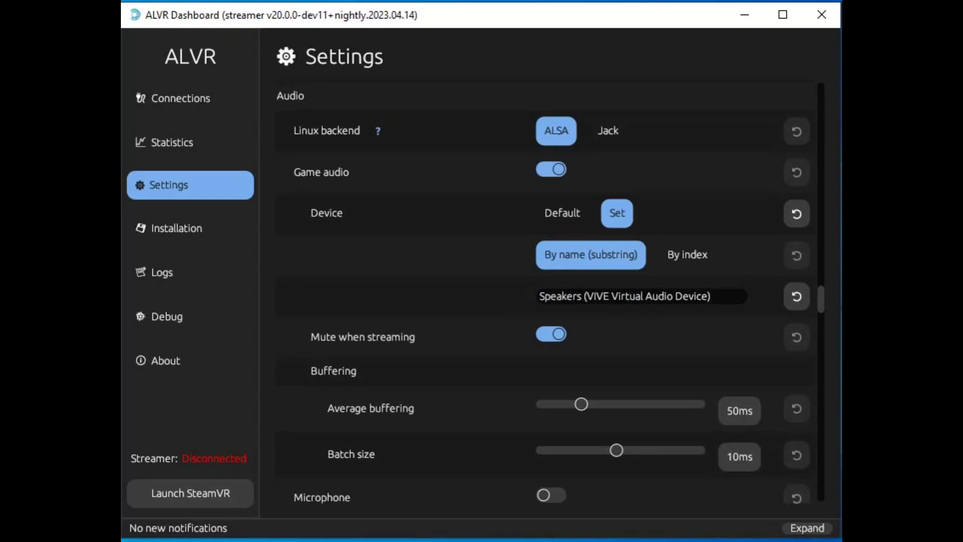
# Look through the emulation mode options for the headset and for the controllers, keeping both current choices
pyautogui.scroll(-6, 551, 296)
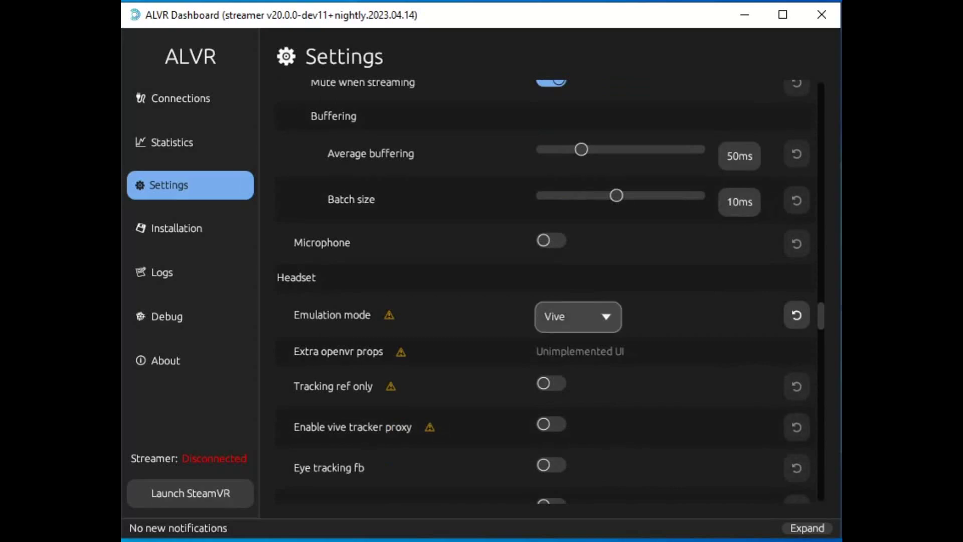
pyautogui.click(577, 316)
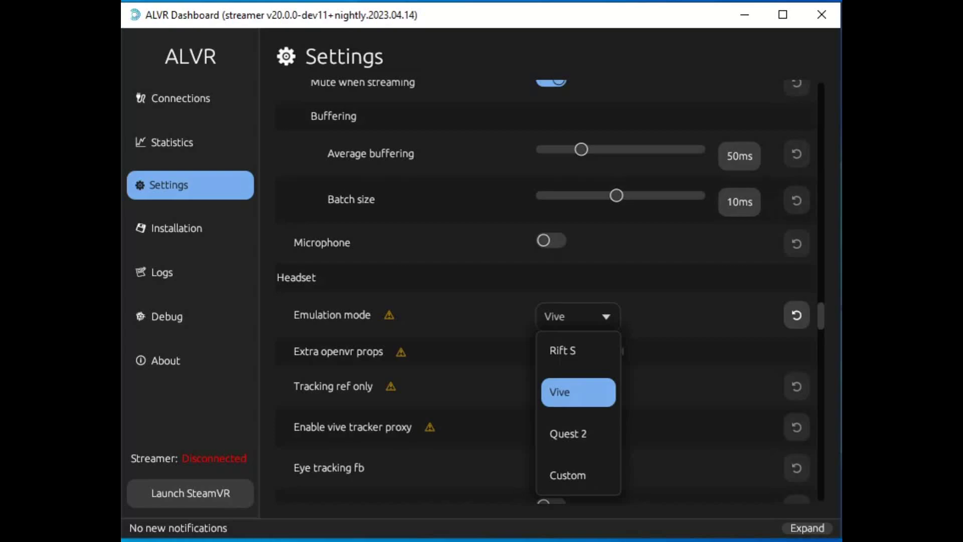
pyautogui.press('Escape')
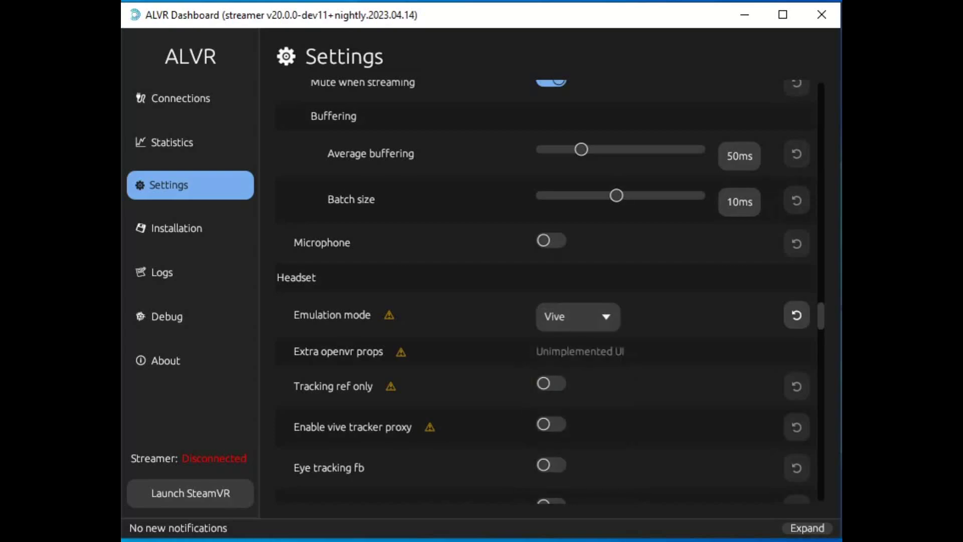
pyautogui.scroll(-5, 547, 291)
pyautogui.scroll(-2, 547, 291)
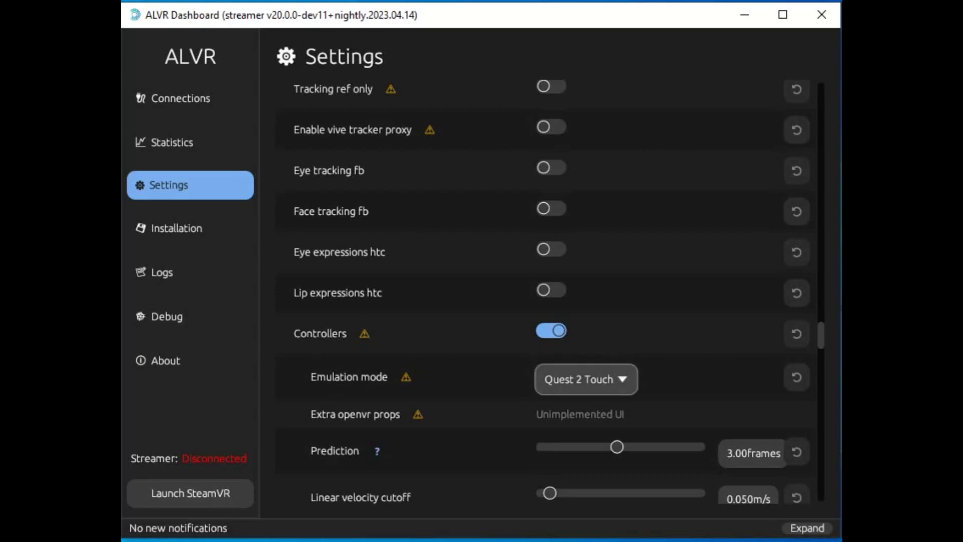
pyautogui.click(587, 379)
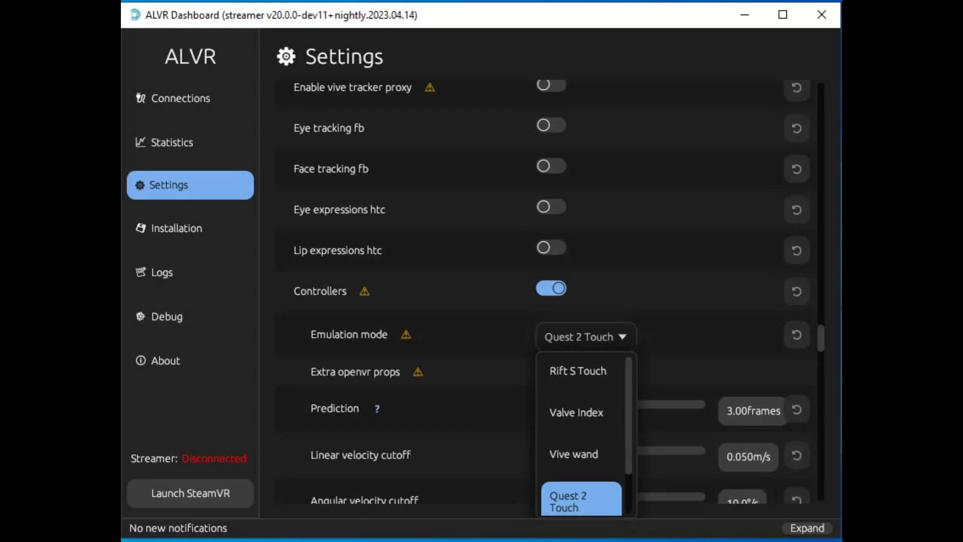
pyautogui.press('Escape')
pyautogui.scroll(-2, 547, 291)
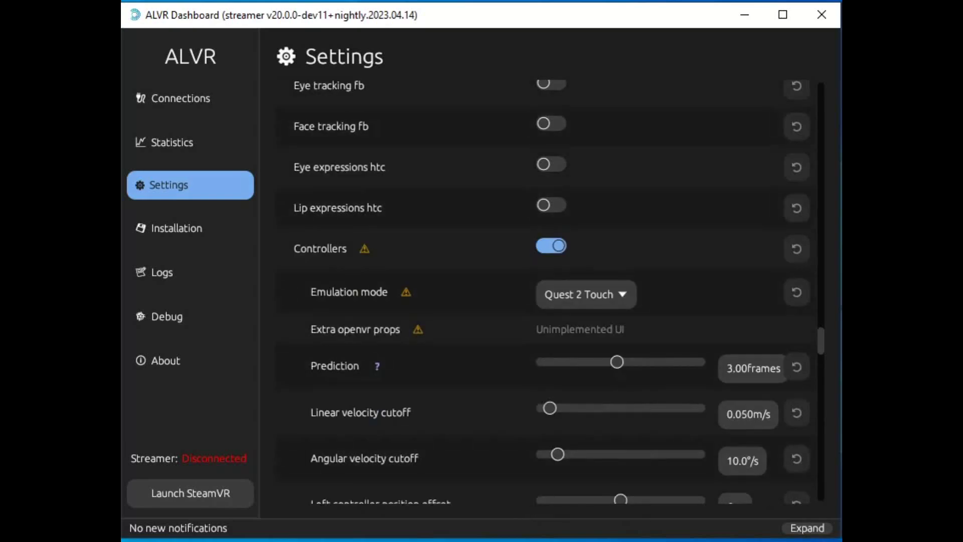
# Examine the controller offset and haptics settings, the connection settings with the stream protocol, and the logging and SteamVR launcher settings
pyautogui.scroll(-15, 558, 291)
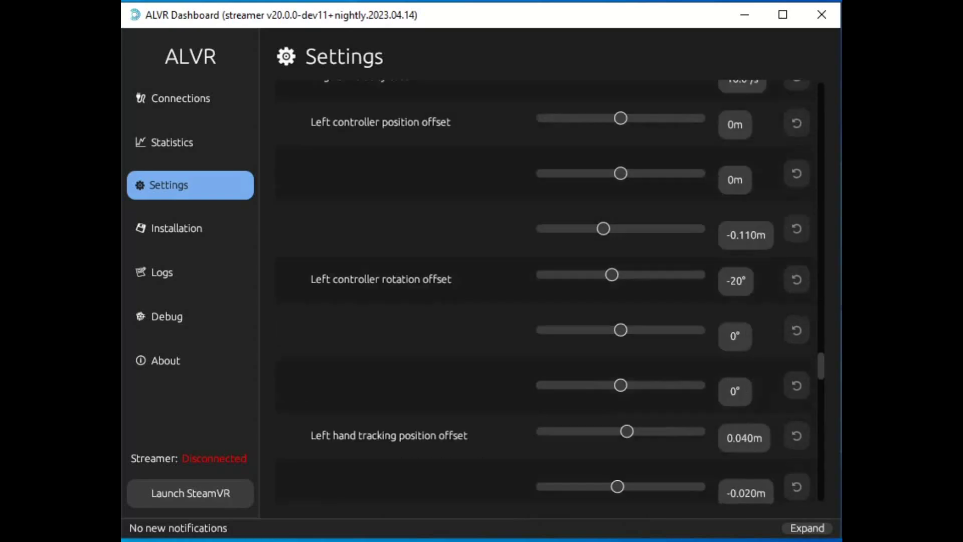
pyautogui.scroll(-20, 558, 291)
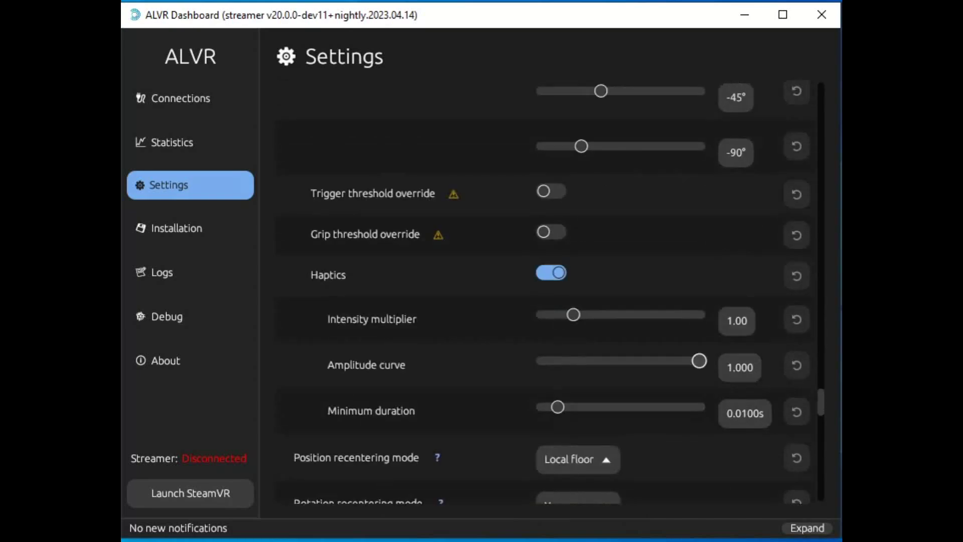
pyautogui.scroll(-20, 559, 292)
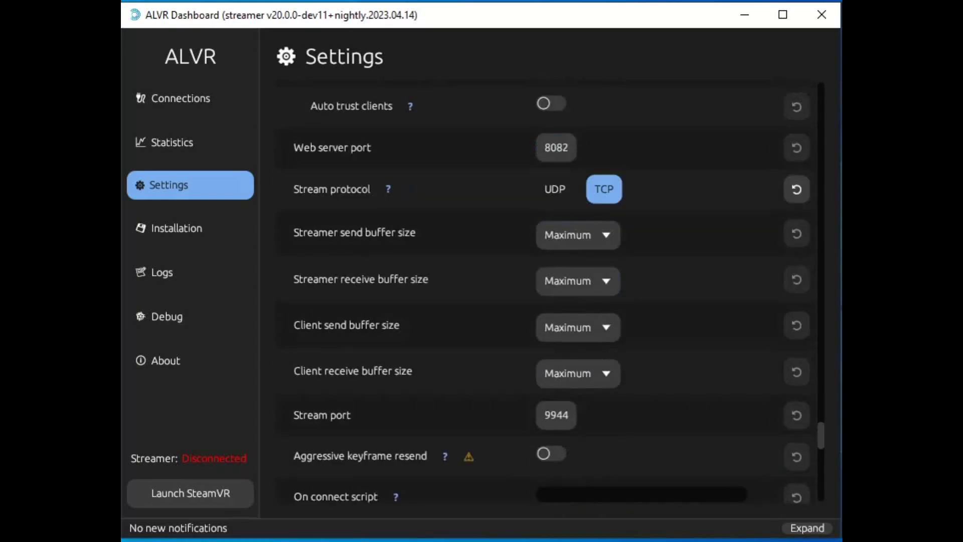
pyautogui.scroll(-3, 558, 291)
pyautogui.scroll(7, 547, 291)
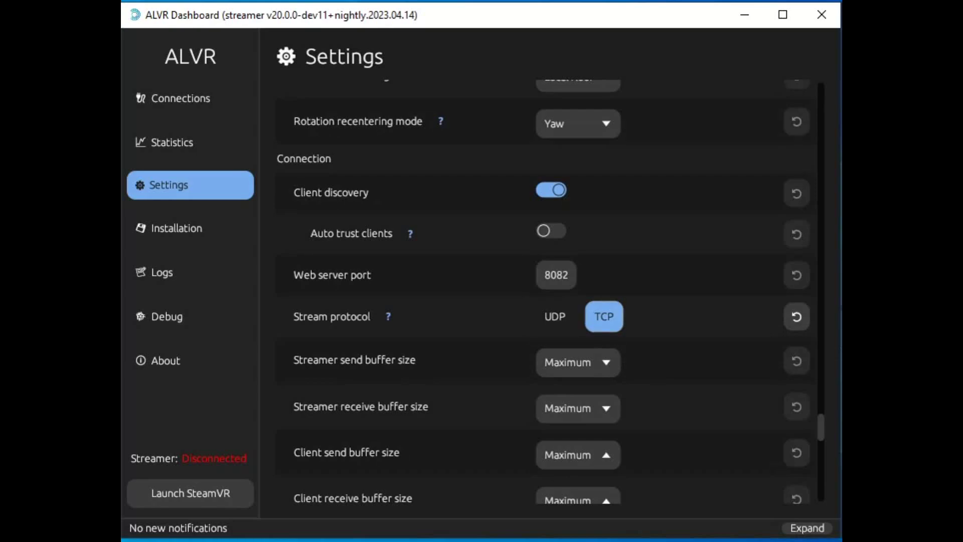
pyautogui.scroll(-6, 547, 296)
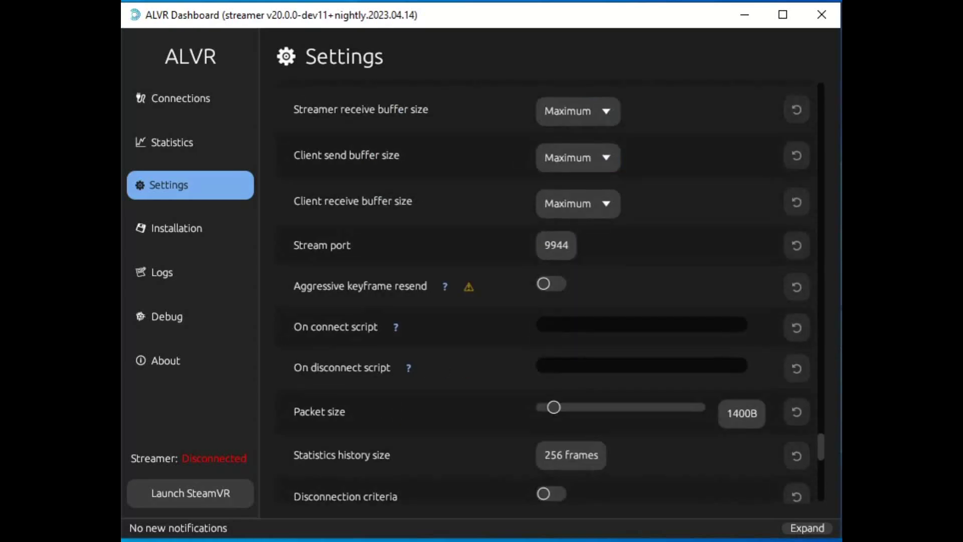
pyautogui.scroll(-10, 547, 296)
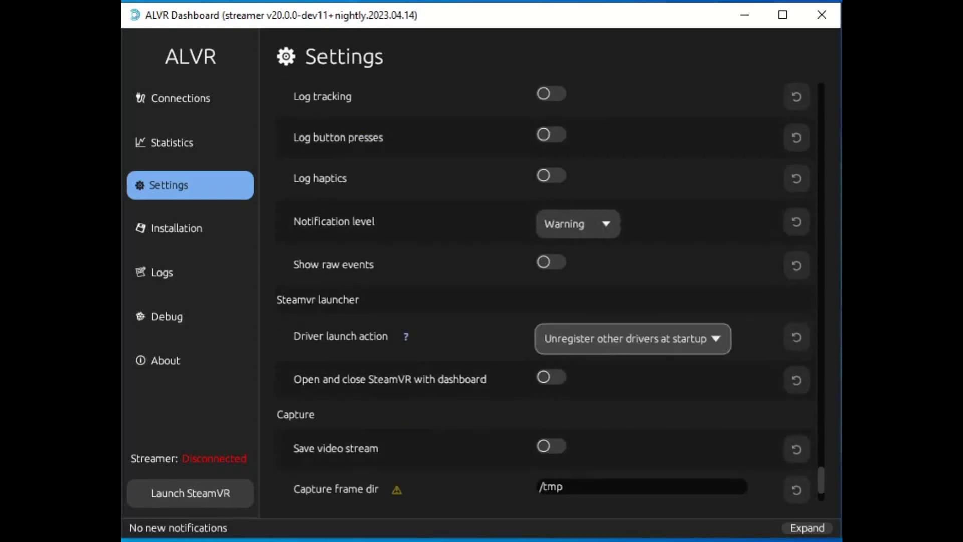
# Examine the capture, patches and setup wizard settings, and go back through the advanced settings to the presets
pyautogui.scroll(-3, 632, 339)
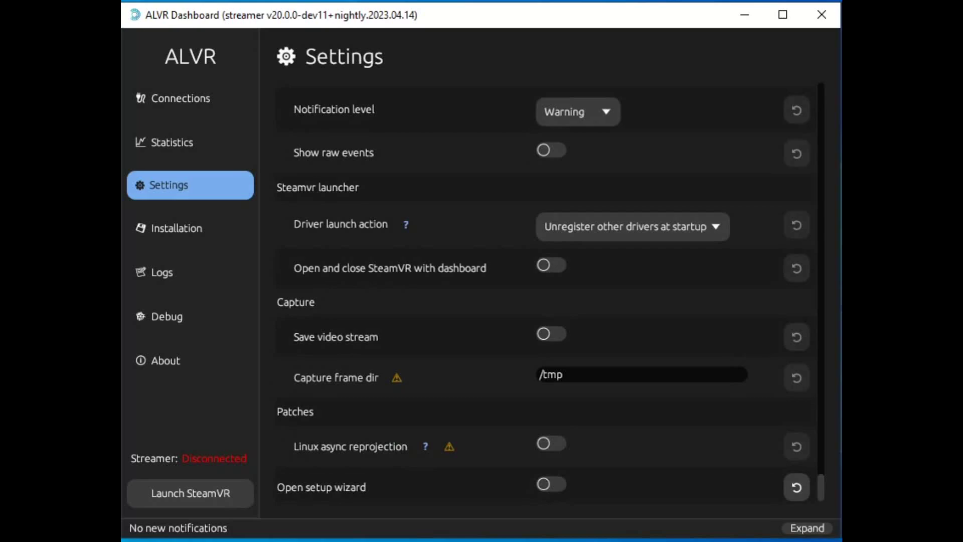
pyautogui.scroll(10, 547, 297)
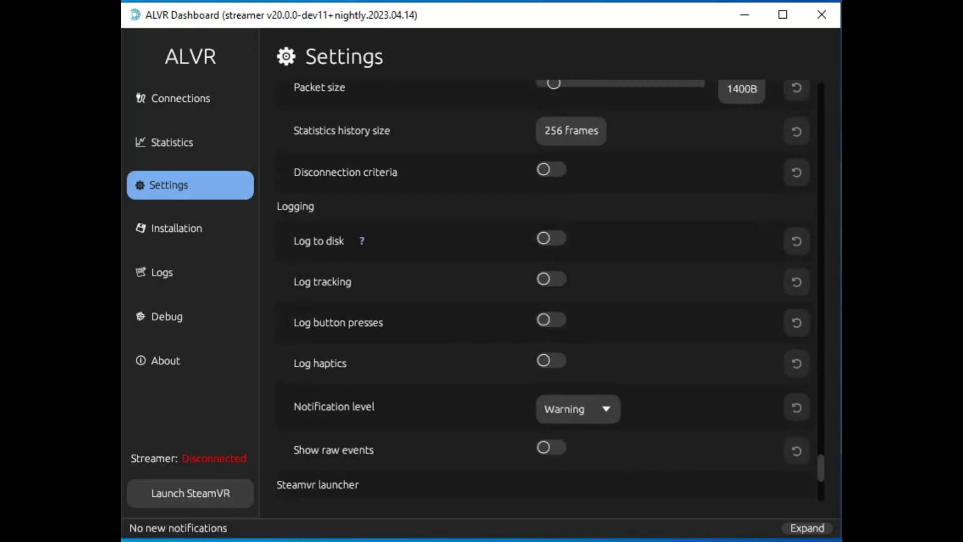
pyautogui.scroll(10, 547, 296)
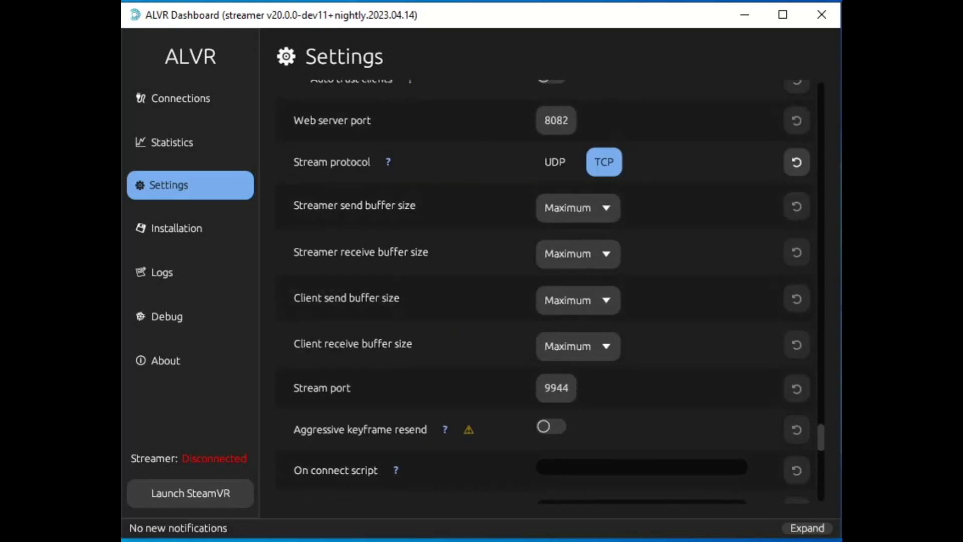
pyautogui.scroll(10, 547, 296)
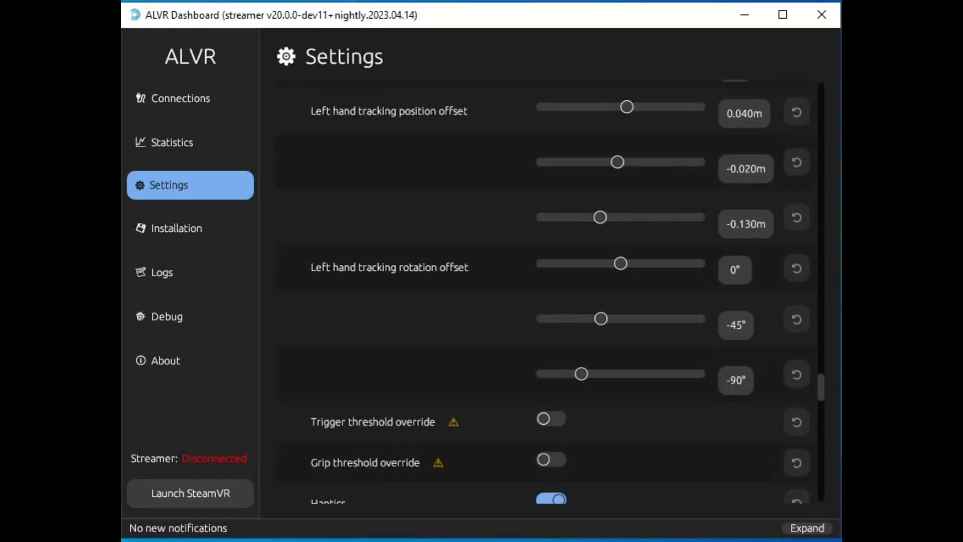
pyautogui.scroll(10, 547, 296)
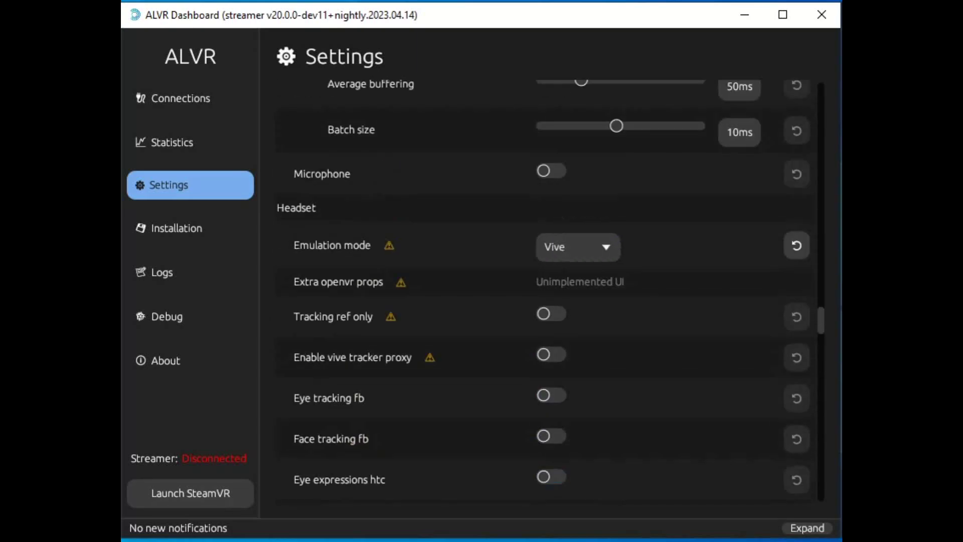
pyautogui.scroll(10, 547, 297)
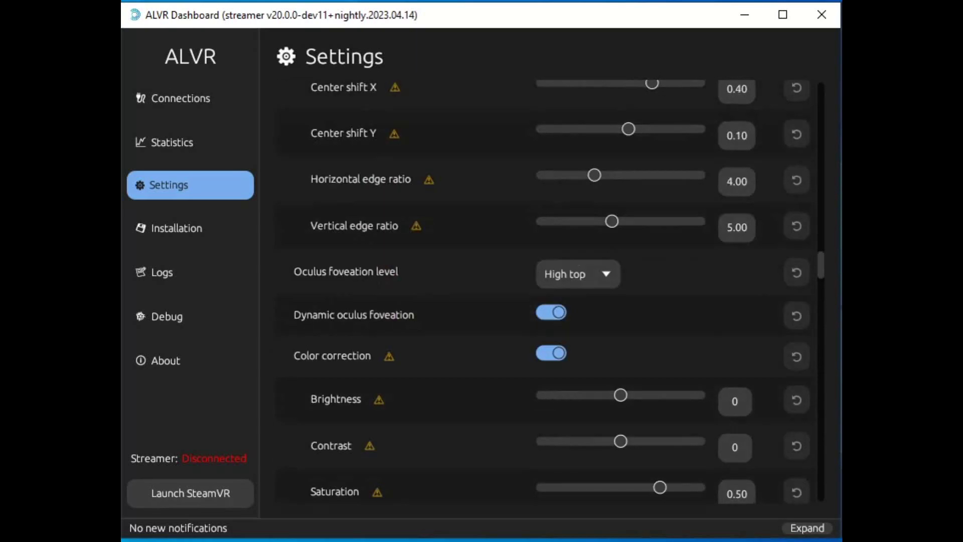
pyautogui.scroll(8, 547, 297)
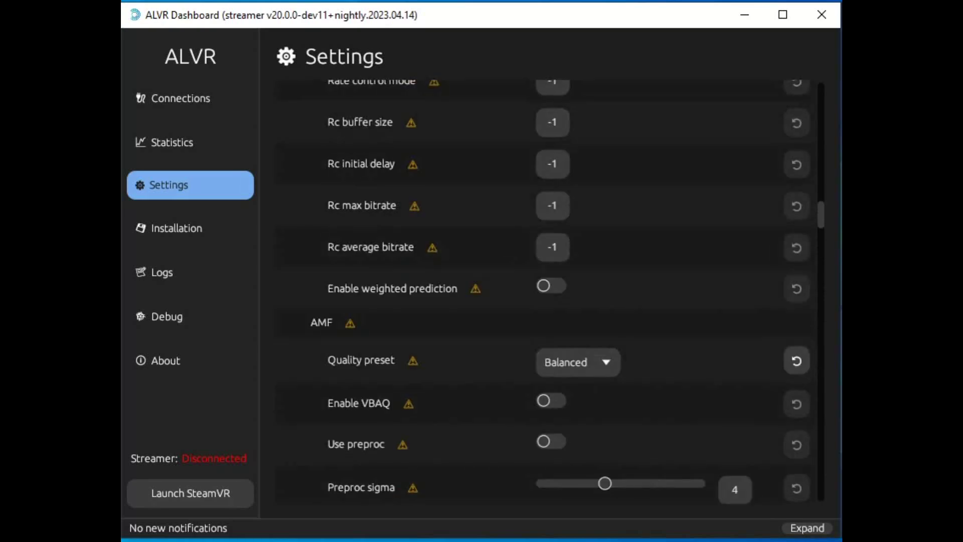
pyautogui.scroll(10, 547, 296)
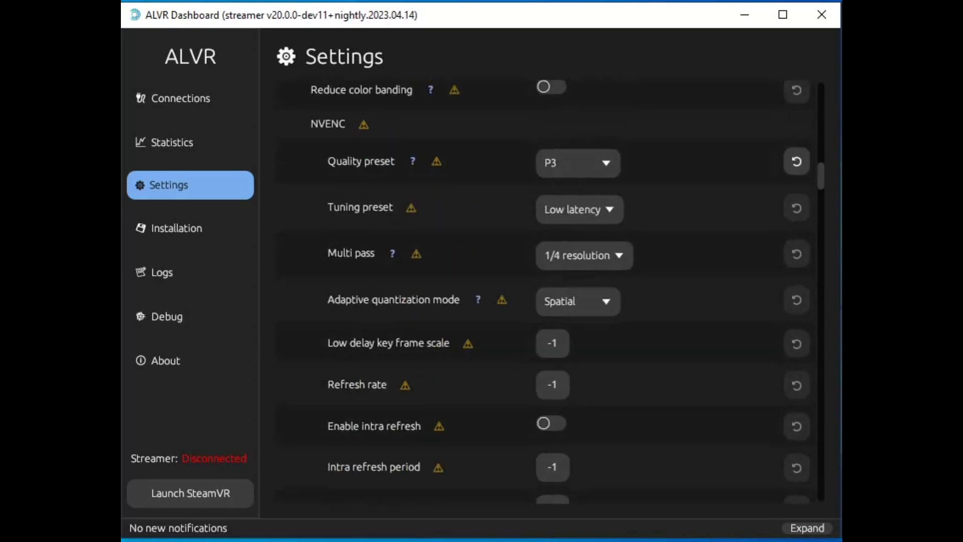
pyautogui.scroll(12, 547, 296)
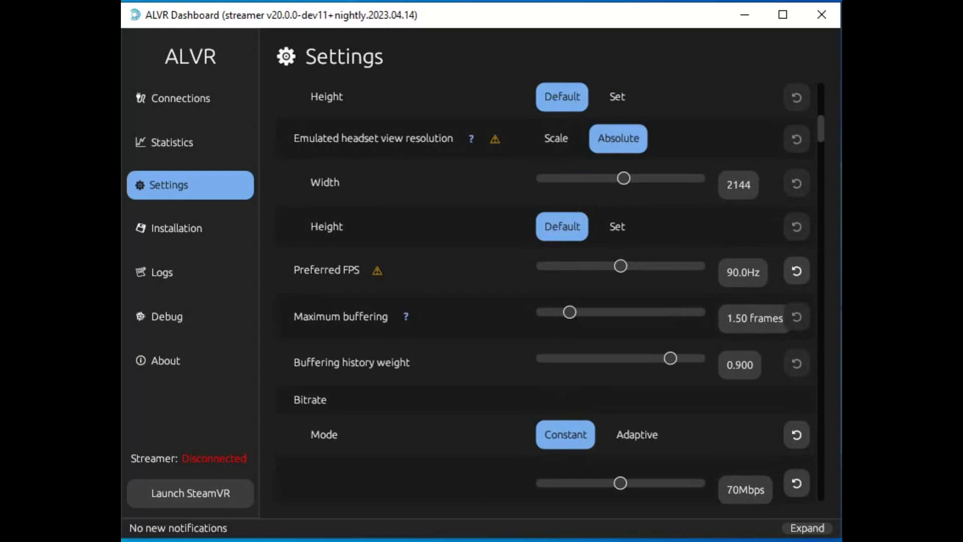
pyautogui.scroll(8, 546, 296)
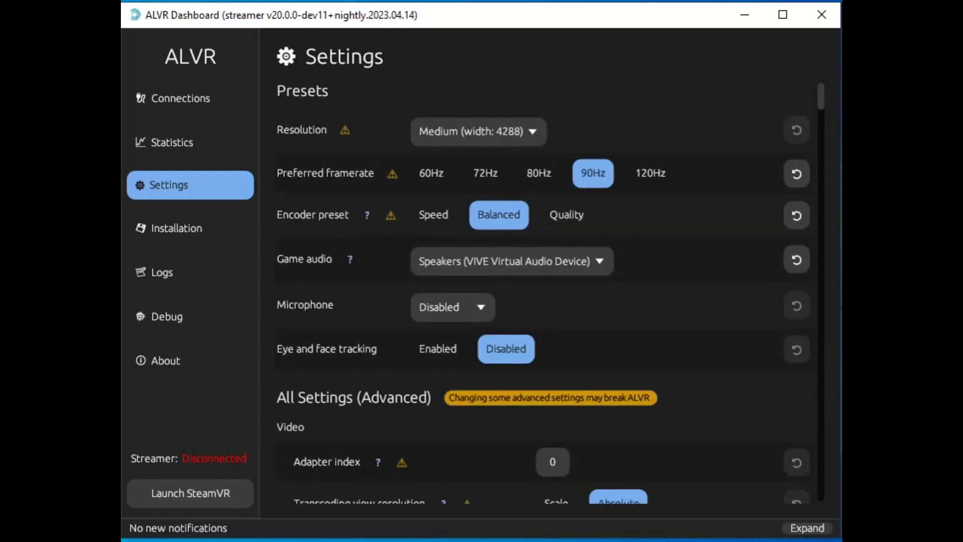